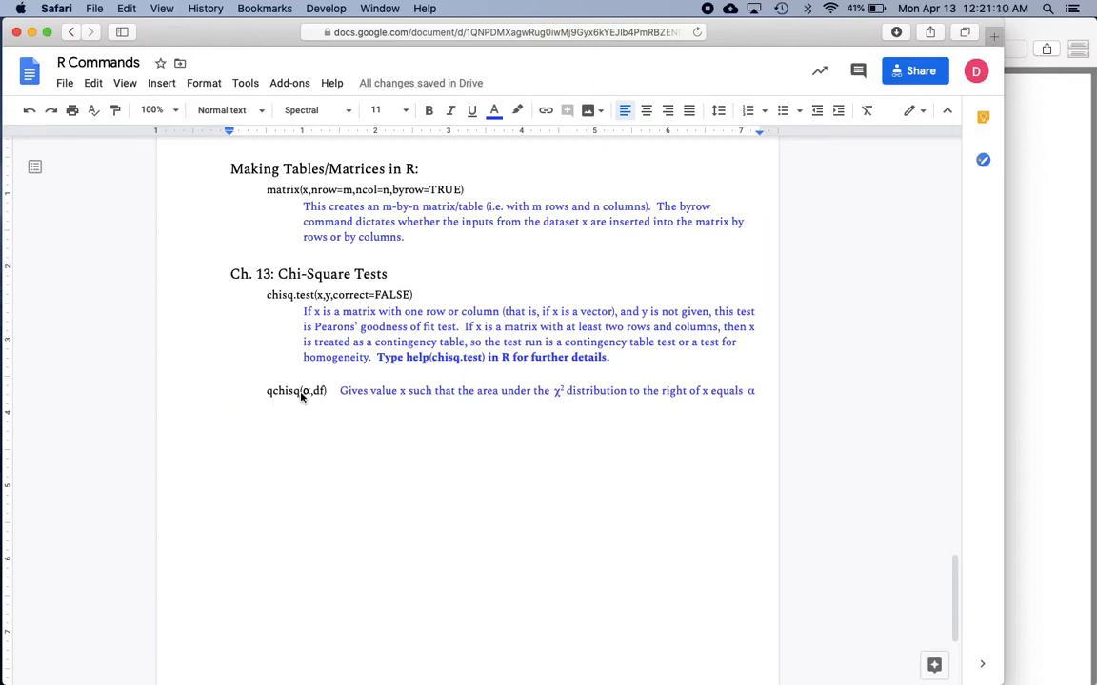
Review the Chapter 13 chi-square commands in the R Commands document, then switch to TeXShop to read example 1 in Ch13Examples.pdf.
scroll(301, 397, down, 1)
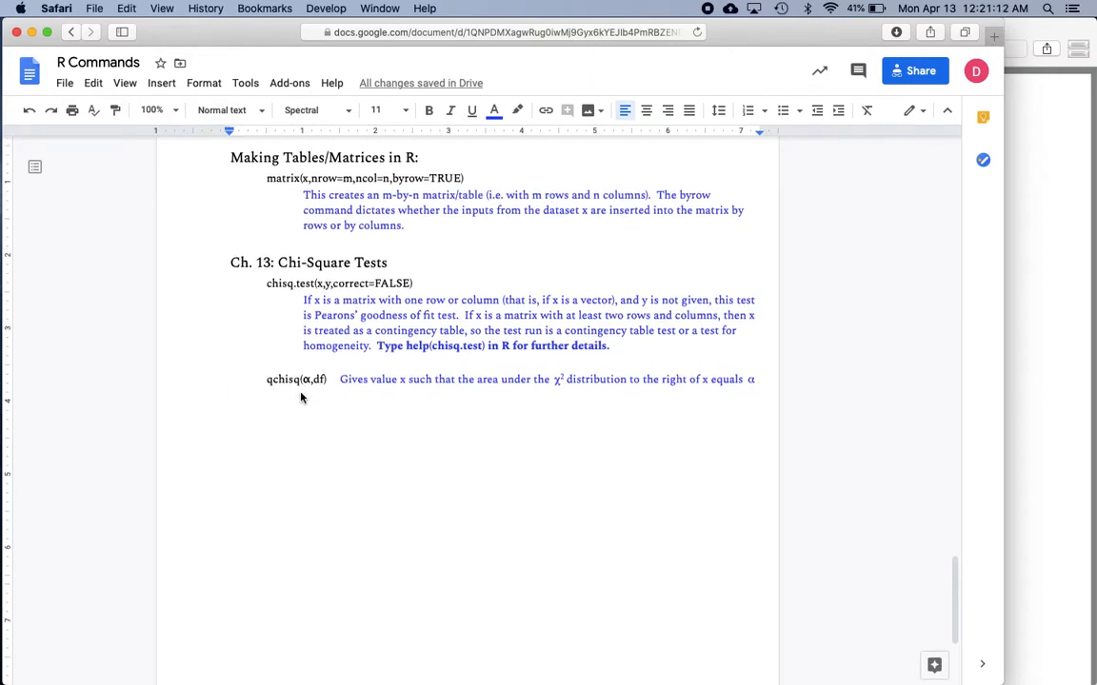
scroll(301, 397, up, 1)
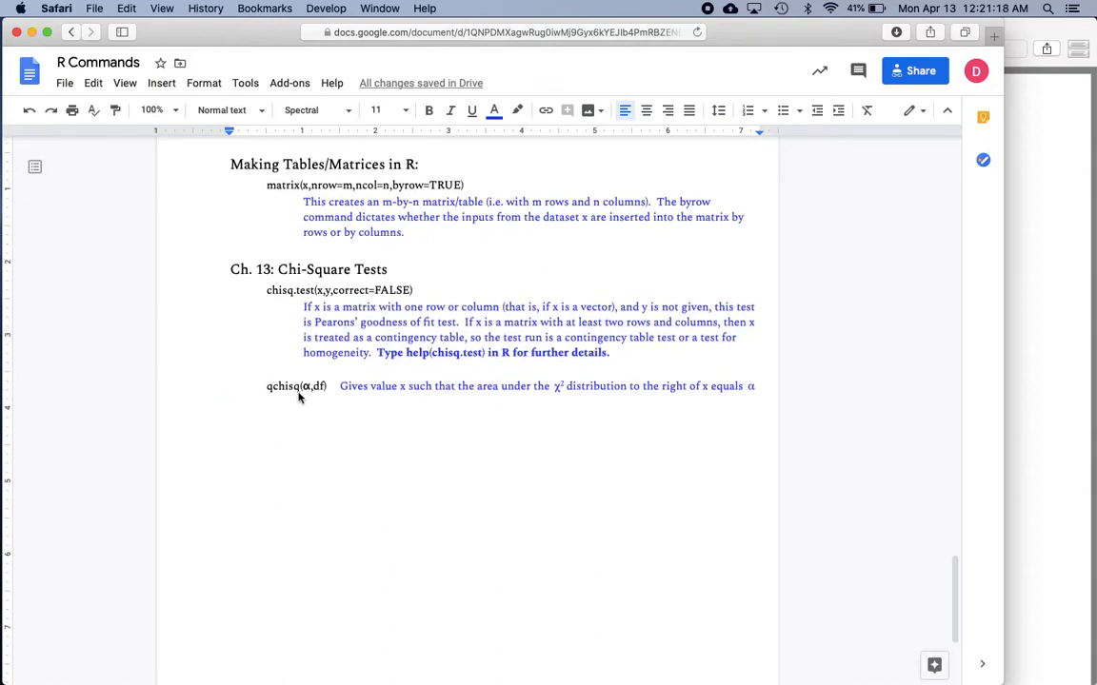
scroll(298, 398, down, 1)
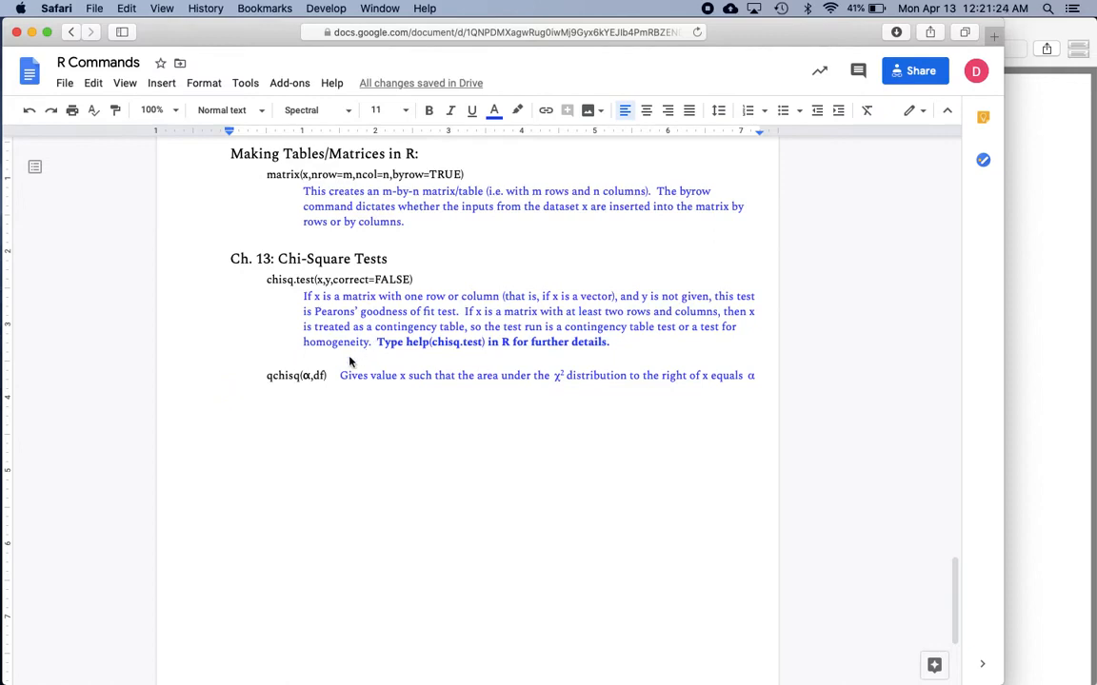
key(super+Tab)
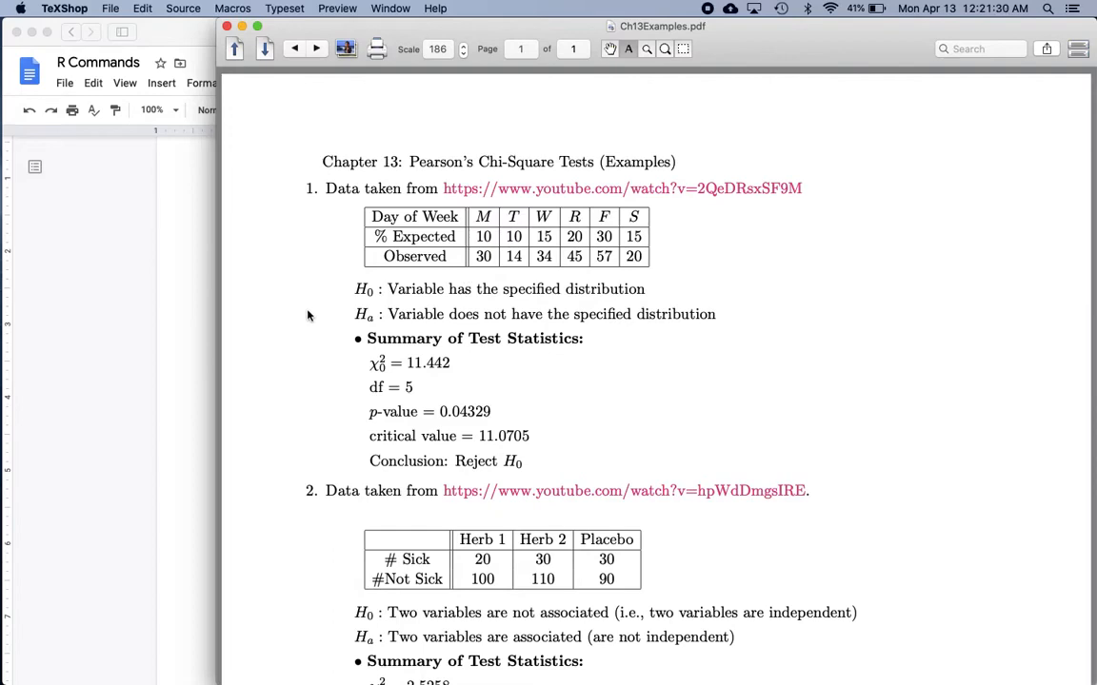
scroll(306, 314, down, 5)
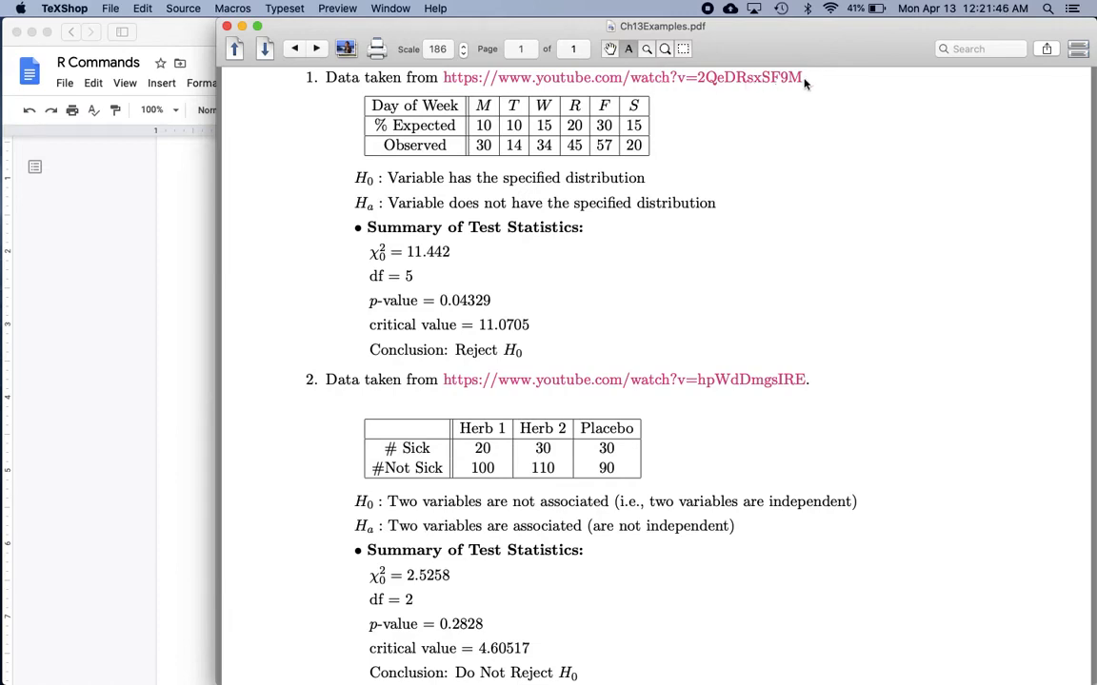
Open example 1's source video, pause it to view its data, then close it and return to Ch13Examples.pdf in TeXShop.
click(657, 76)
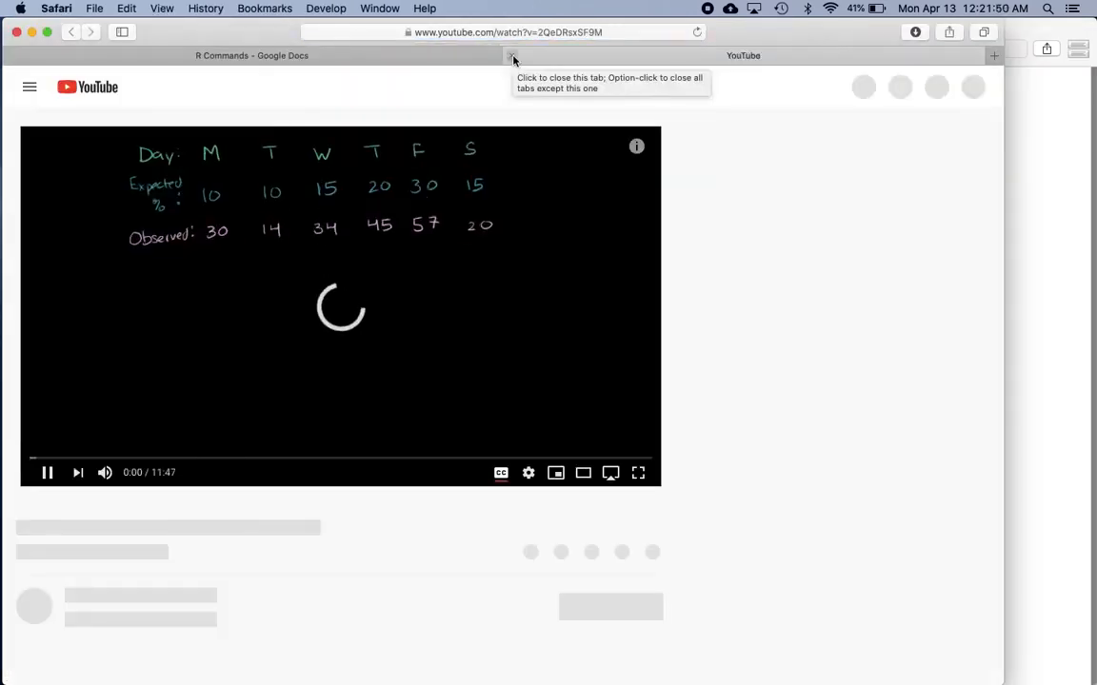
click(46, 472)
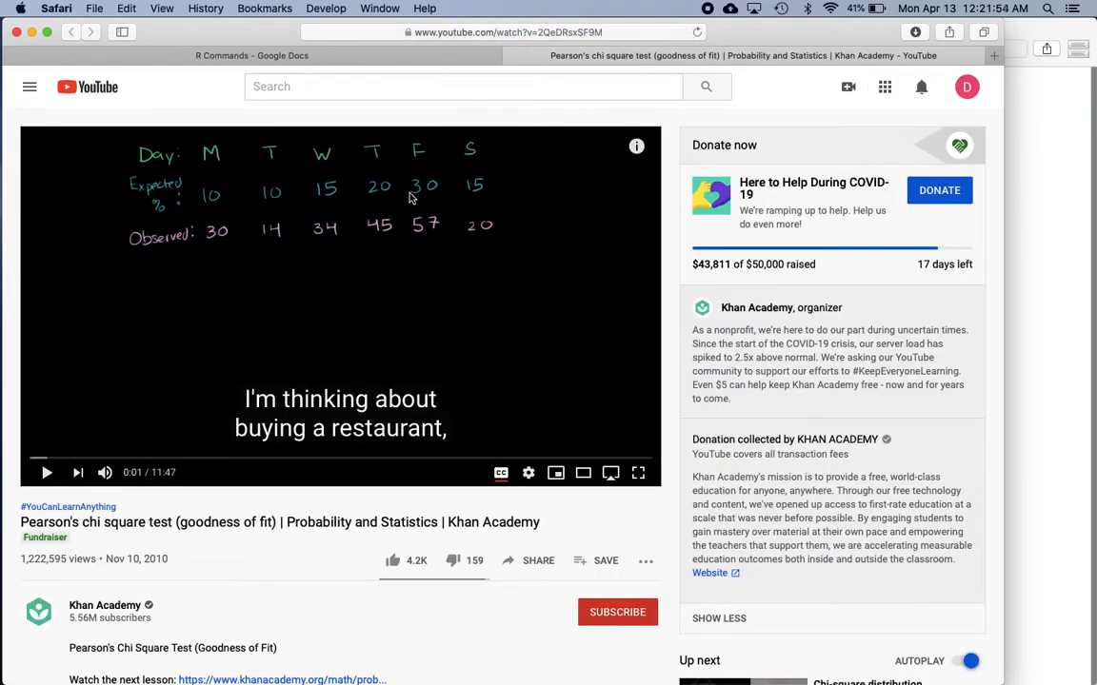
key(super+w)
key(super+Tab)
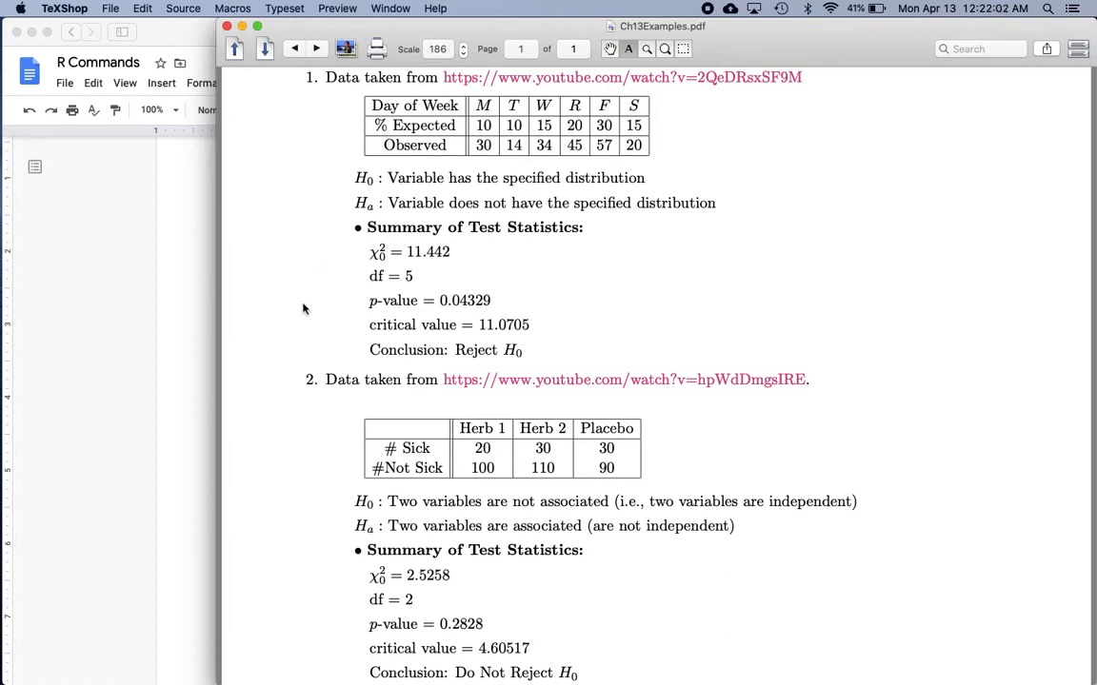
Switch to the R Console and store example 1's observed counts as x = c(30,14,34,45,57,20).
key(super+Tab)
key(super+Tab)
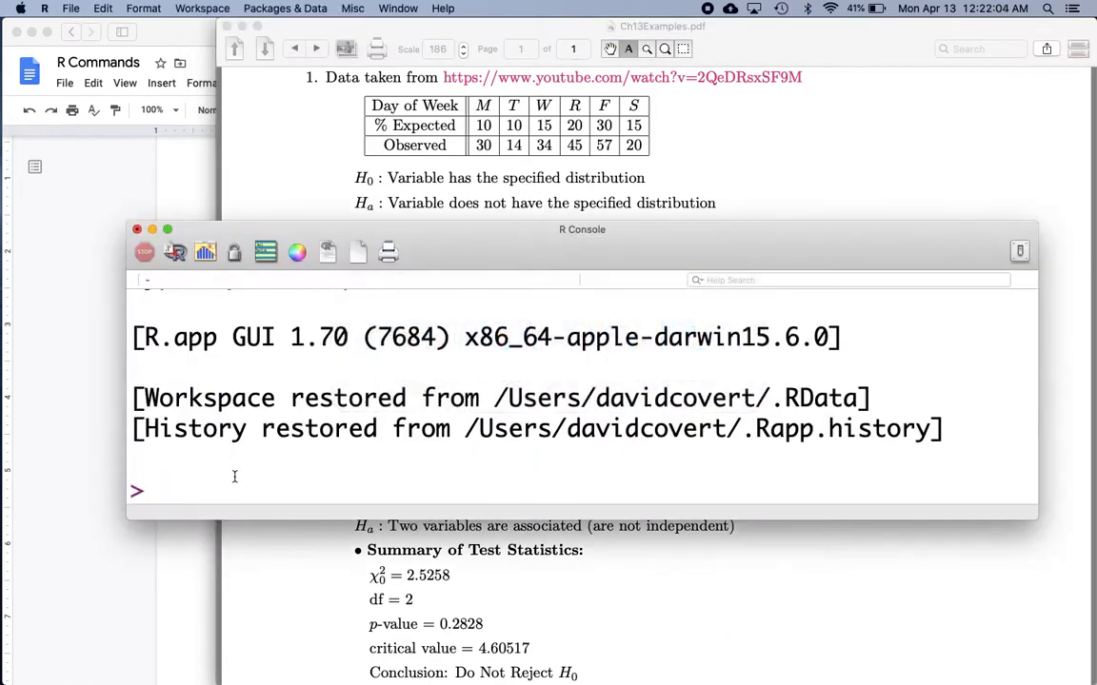
text(x = c(30,)
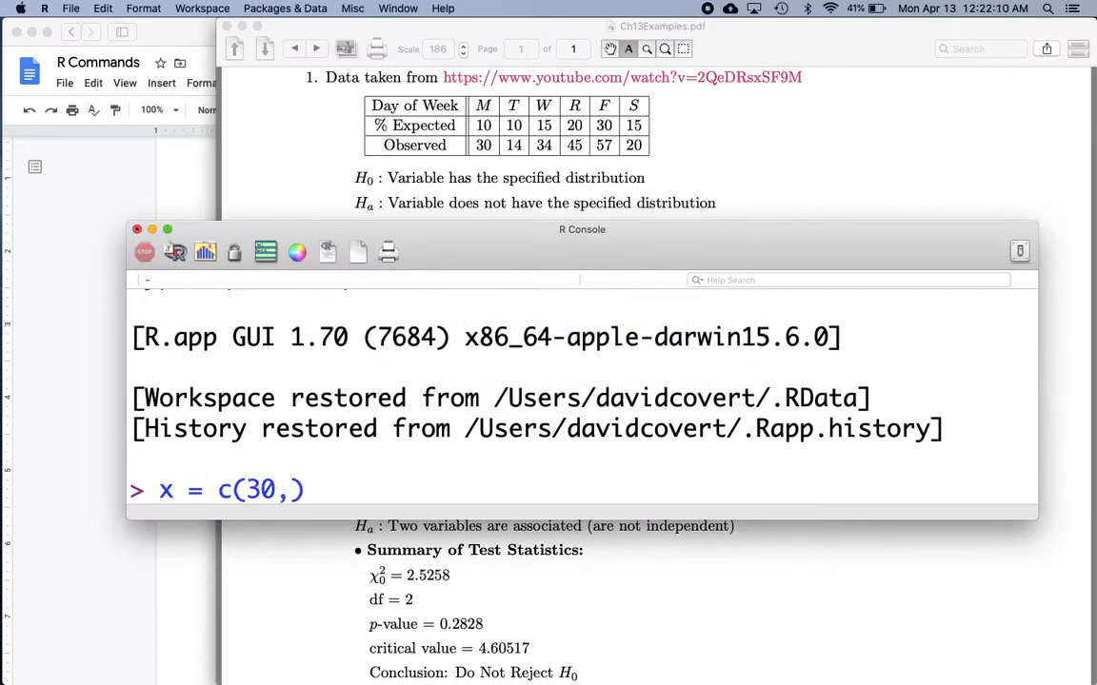
text(14,34)
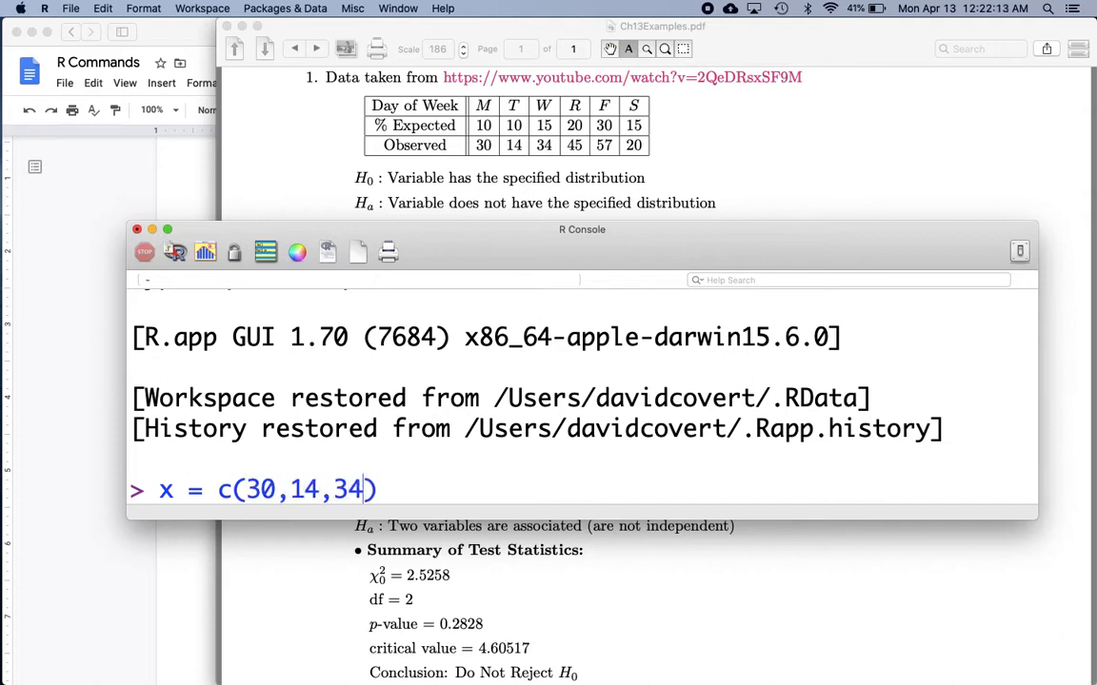
text(,45,57)
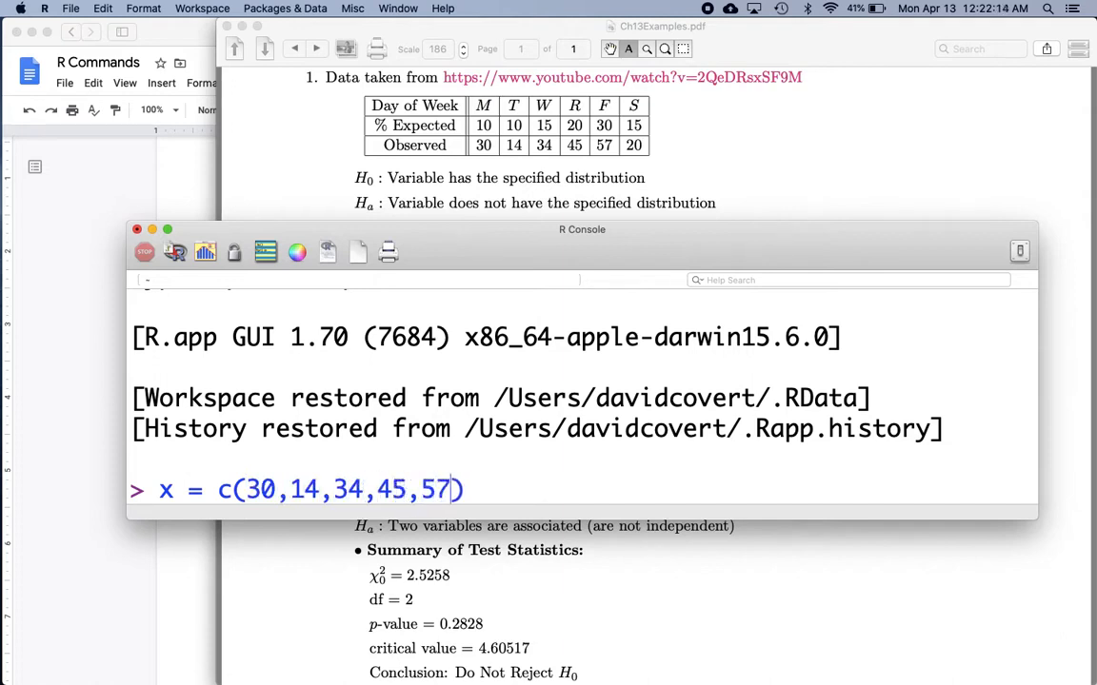
text(,20)
key(Return)
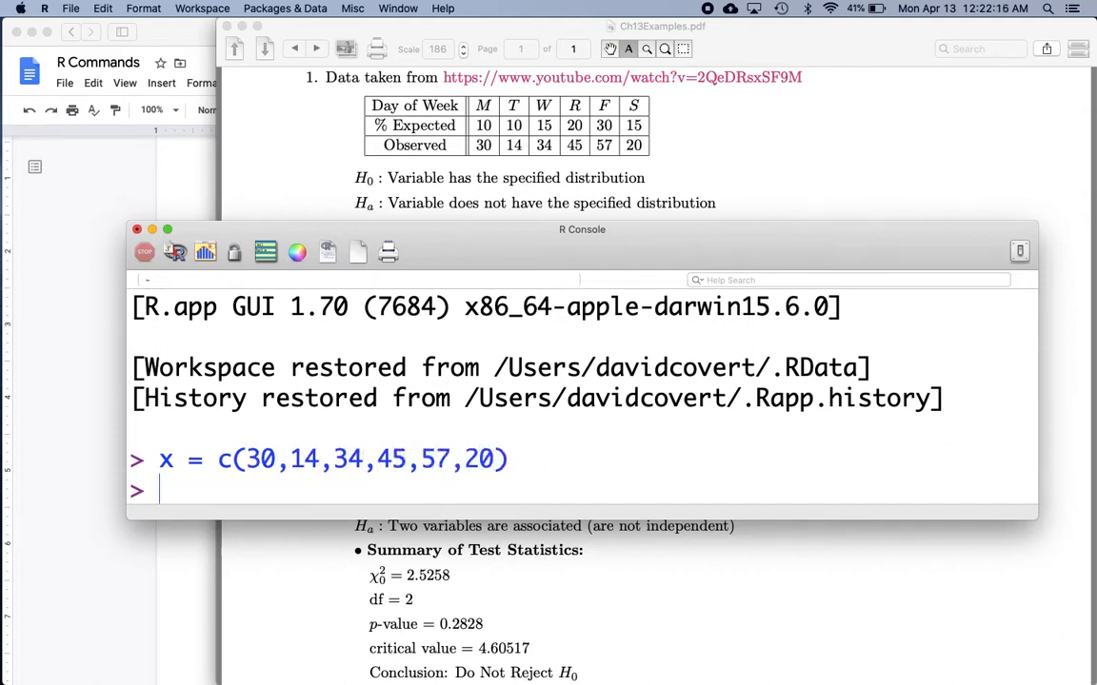
Store the expected proportions as prob=c(0.10,0.10,0.15,0.20,0.30,0.15) and check their total with sum(prob).
text(prob=c()
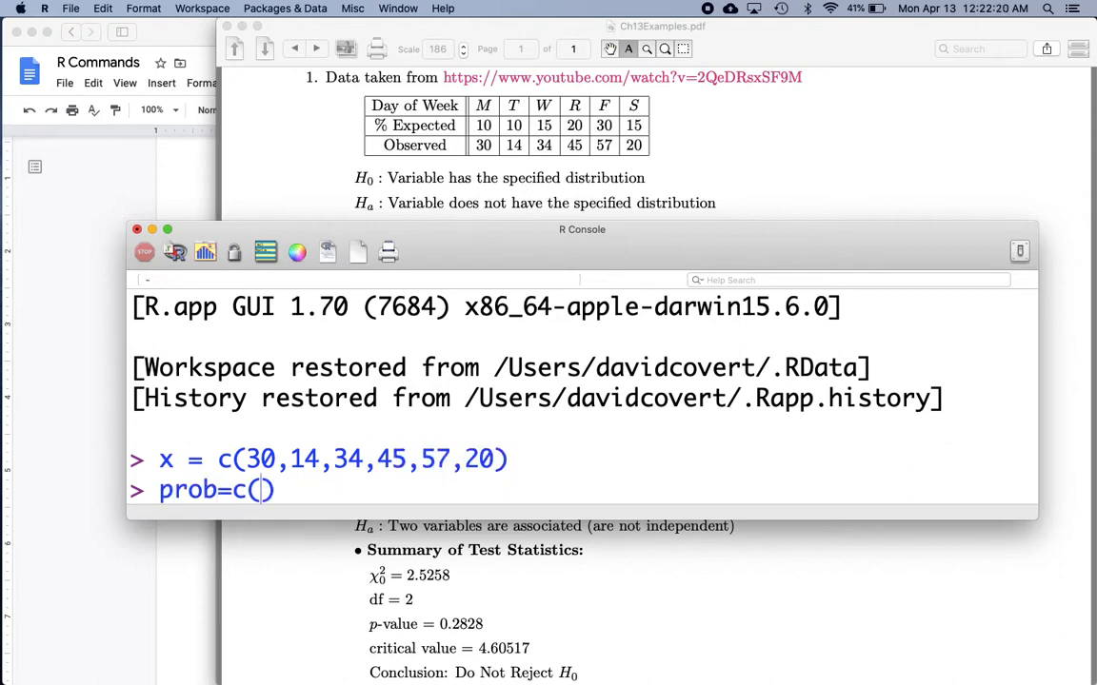
text(0.10,0.)
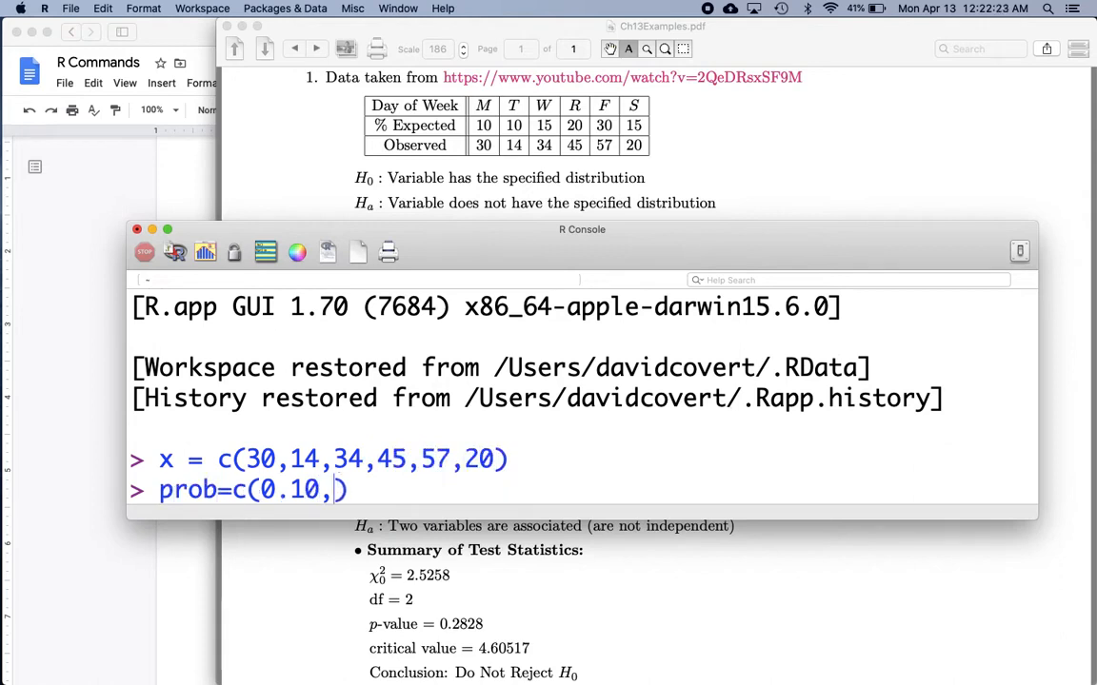
text(10,0.15,0)
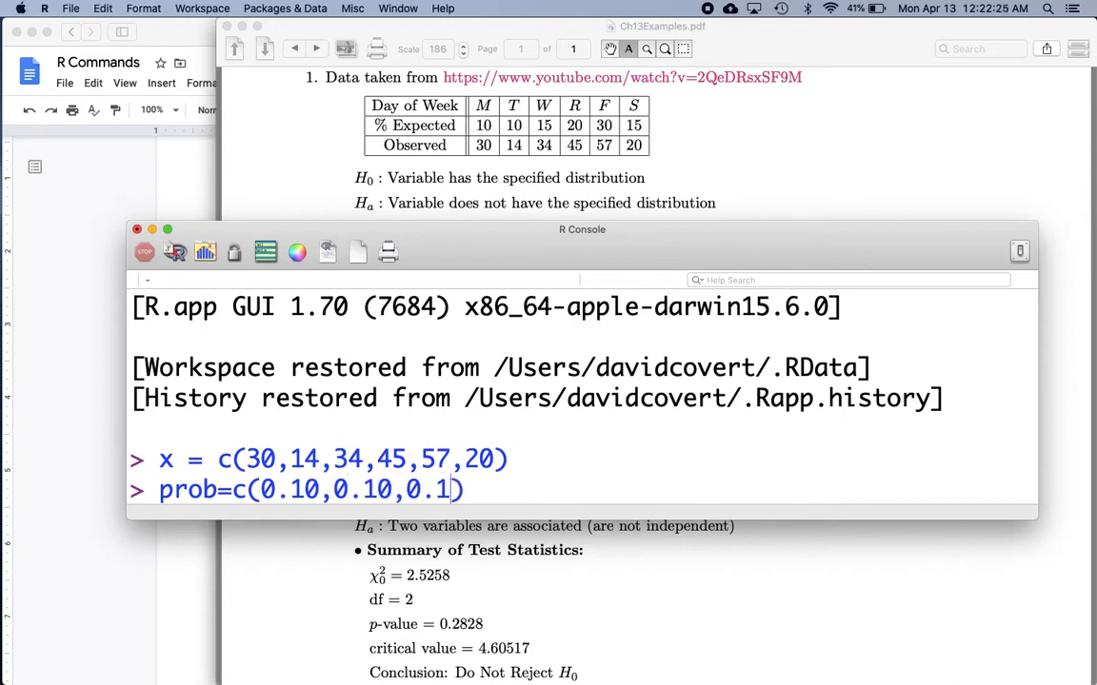
text(.20,0.30)
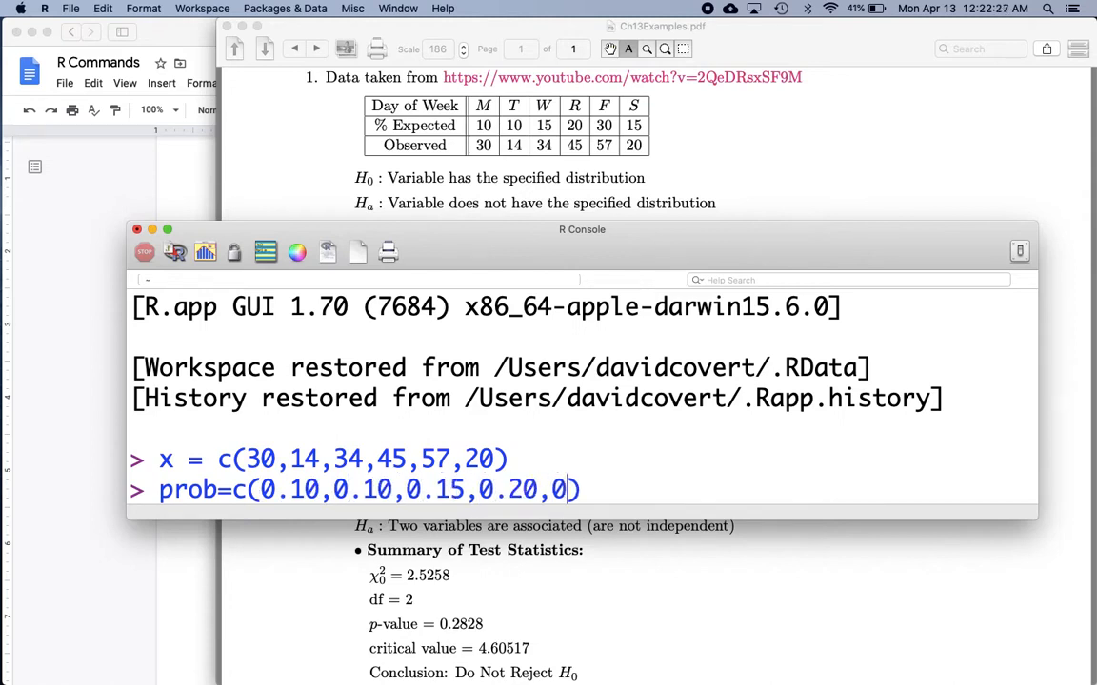
text(,0.15)
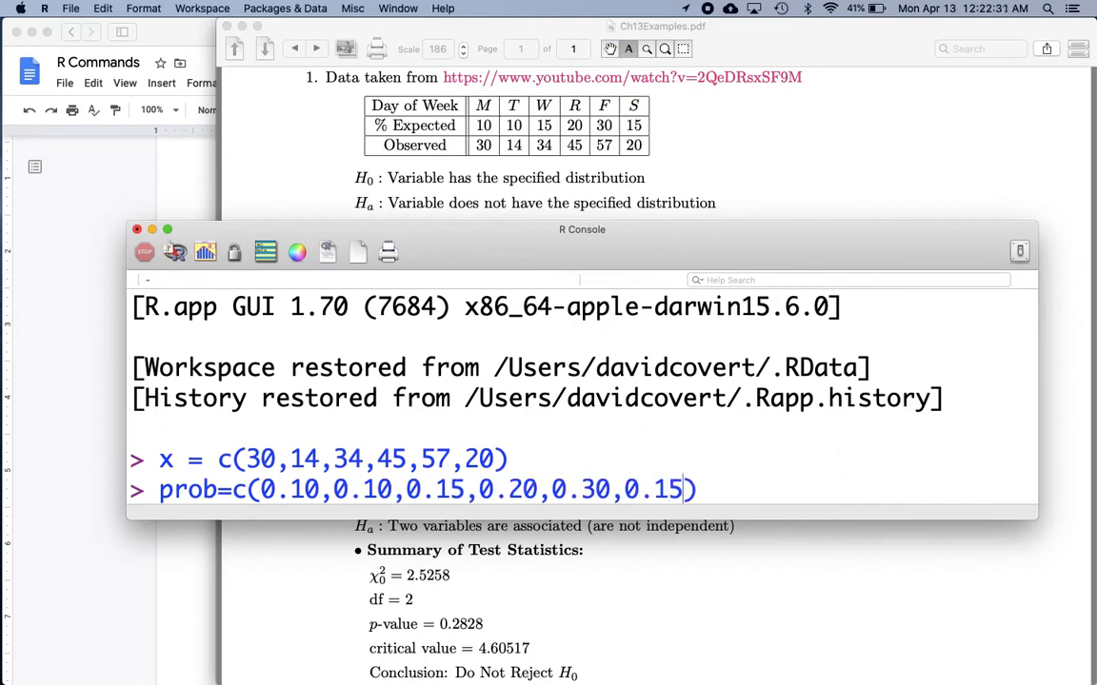
key(Return)
text(sum(prob)
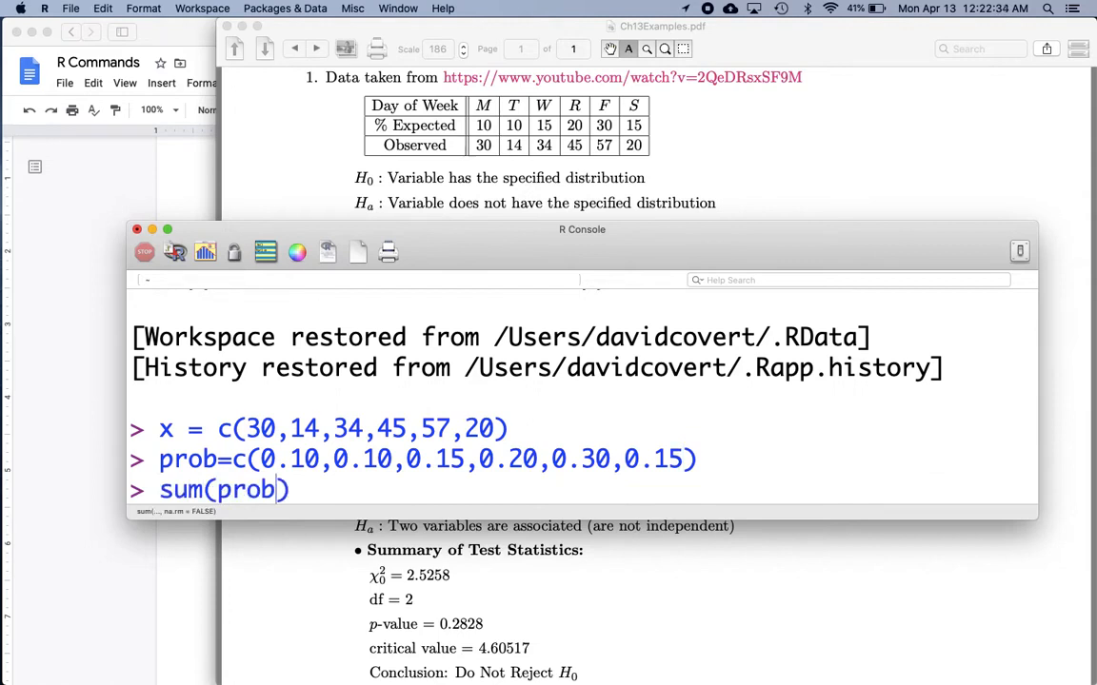
key(Return)
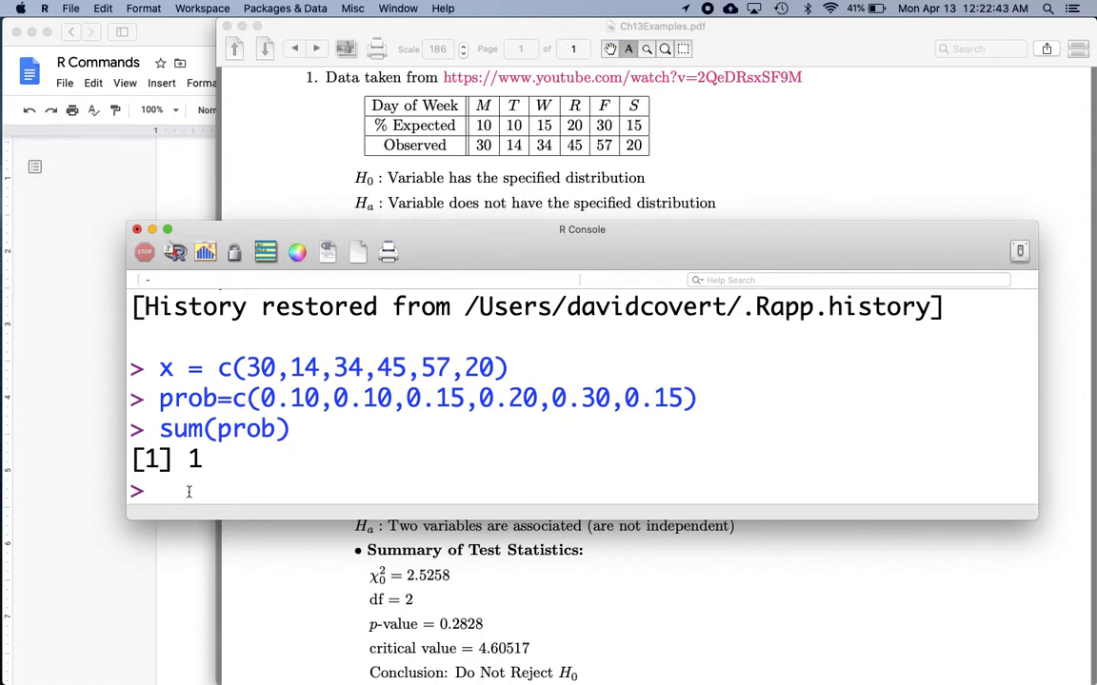
Try to run the goodness-of-fit test with chisq.test(x,prob).
text(chis)
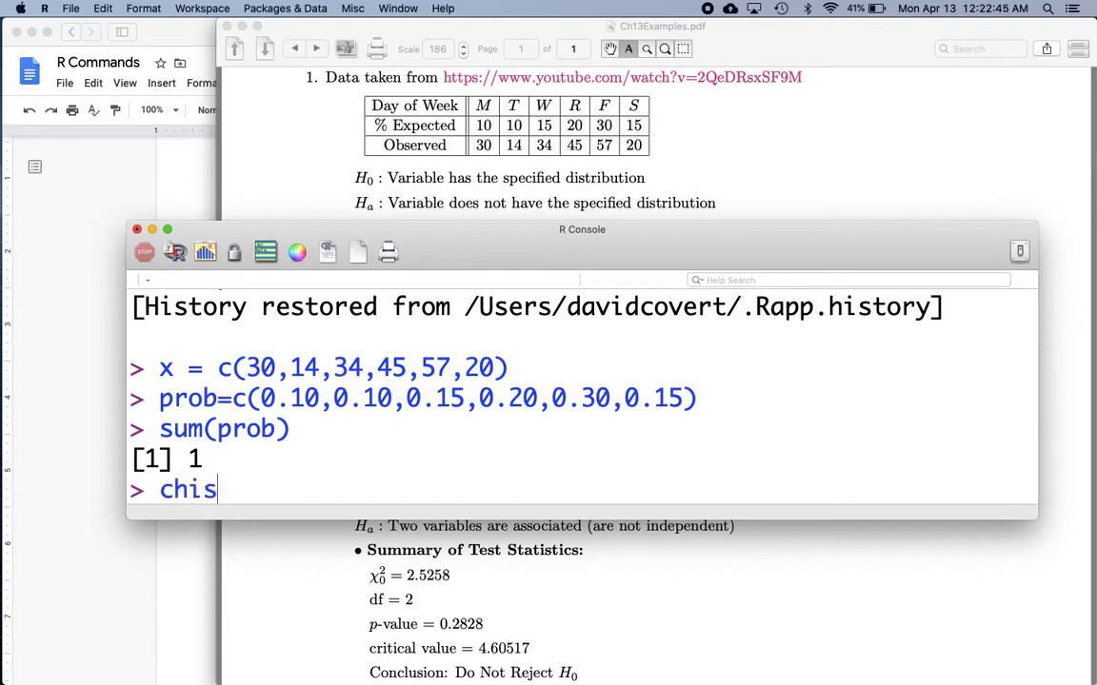
text(q.test(x)
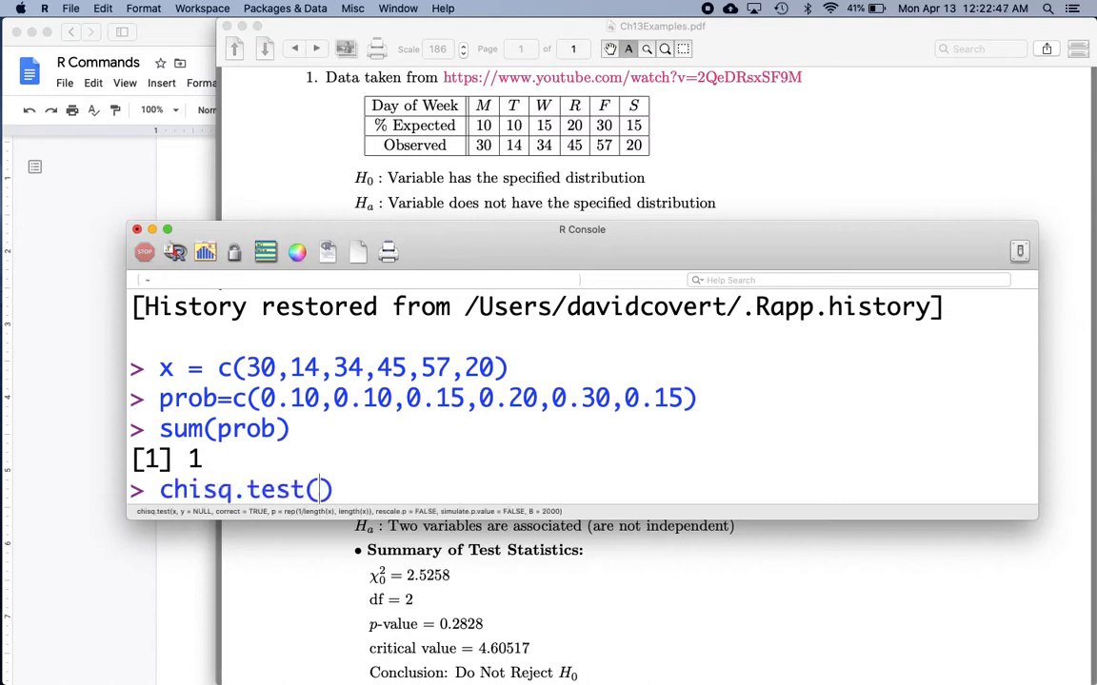
text(,prob)
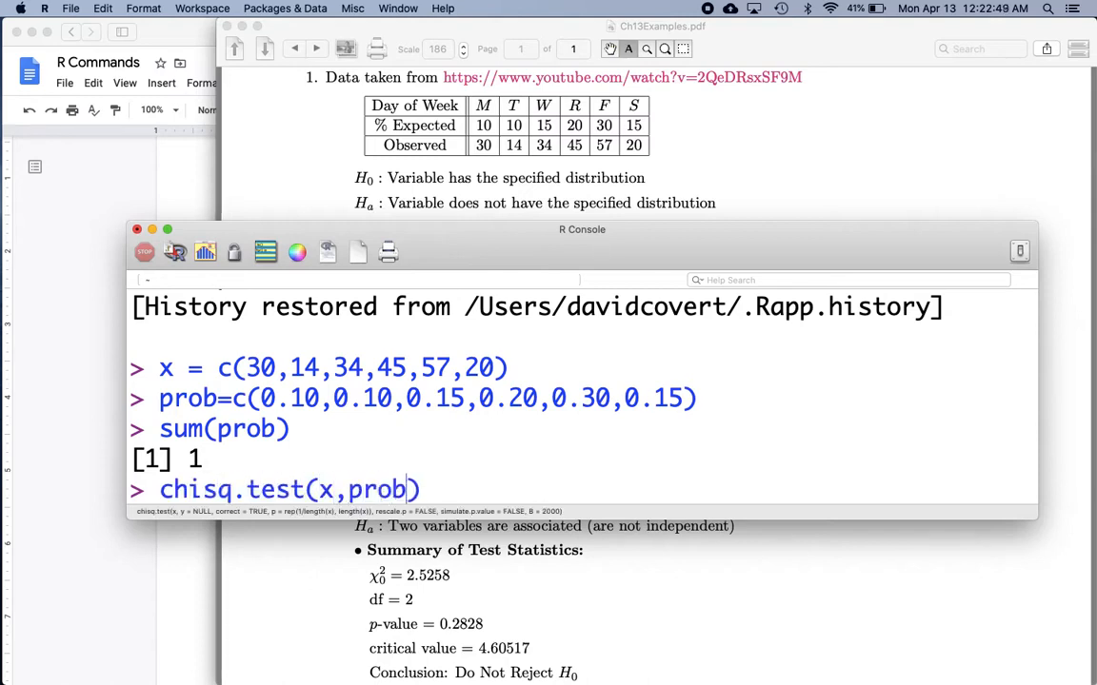
key(Return)
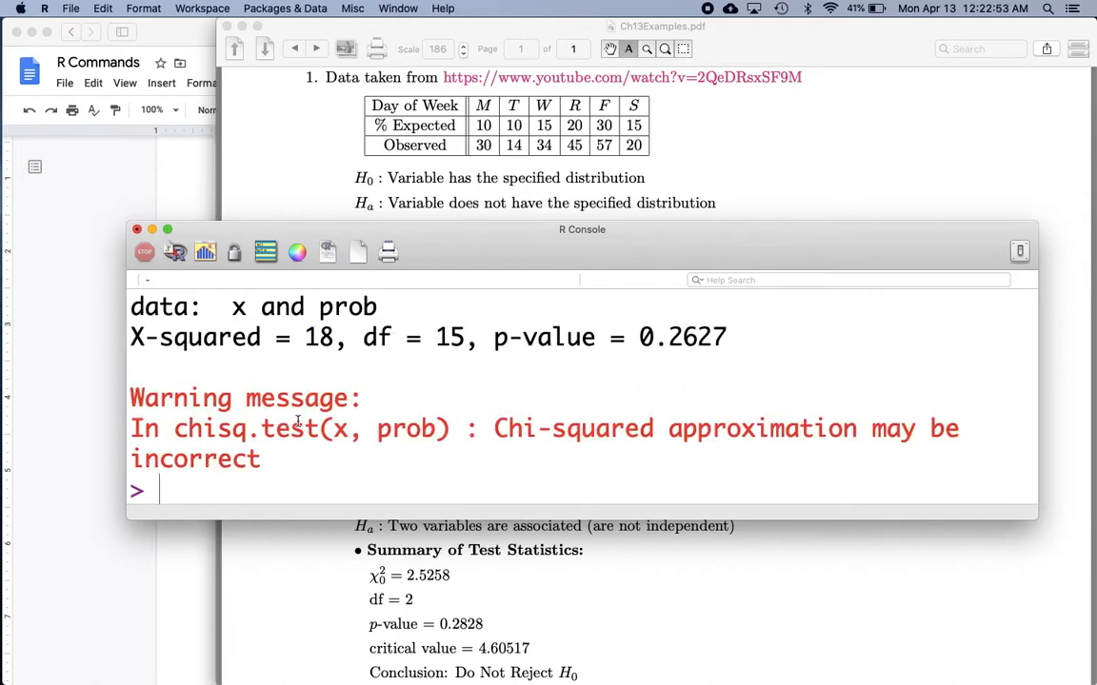
Run the chi-square goodness-of-fit test with the expected proportions as the p argument: chisq.test(x,p=prob).
text(chisq.)
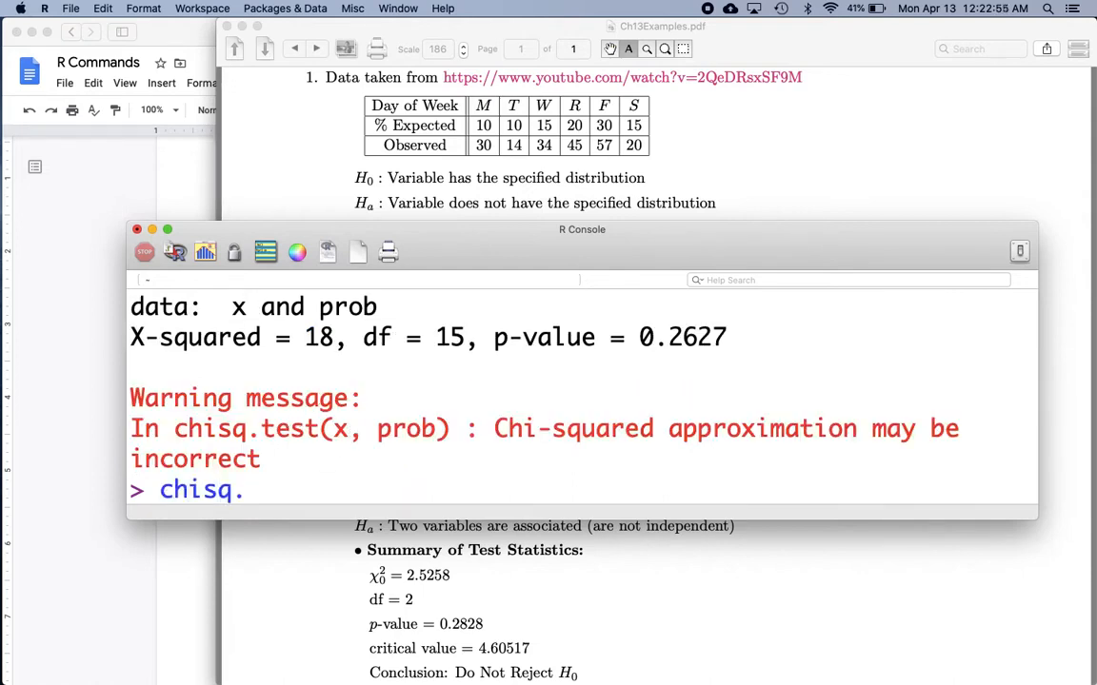
text(test(p)
key(BackSpace)
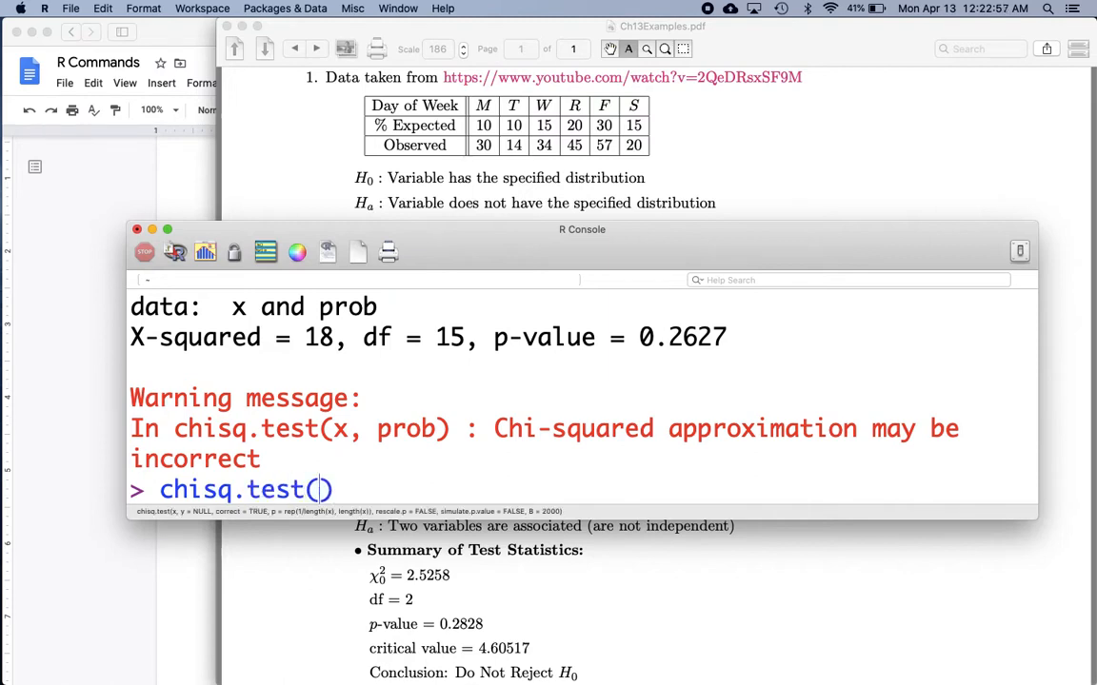
text(x,)
key(BackSpace)
text(,p=)
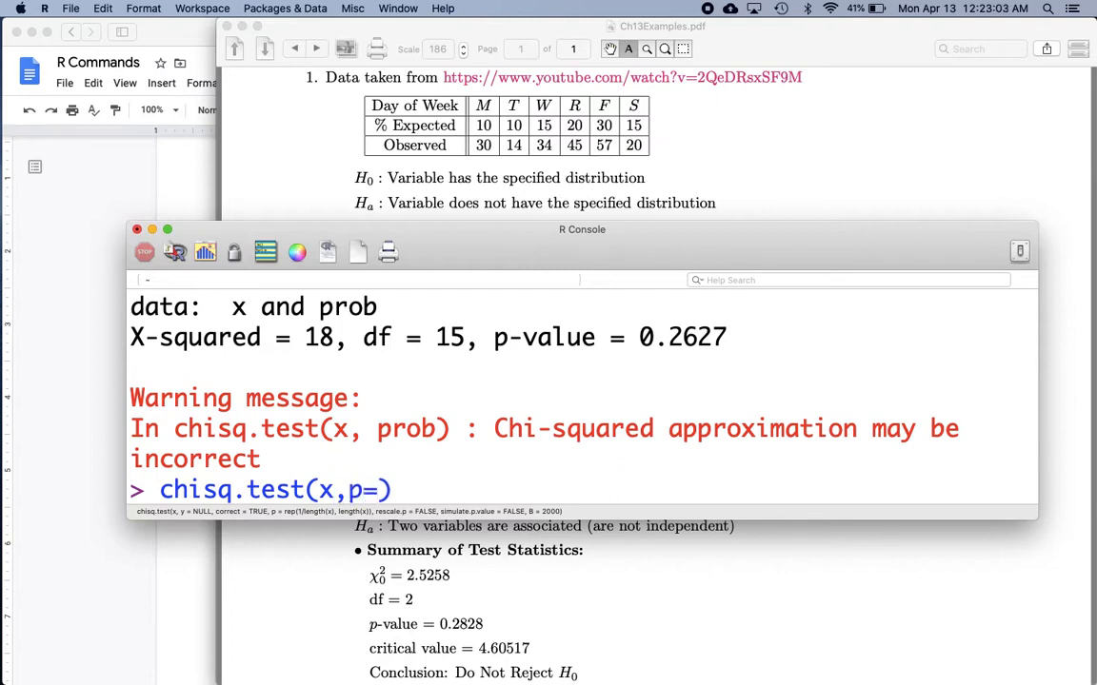
text(prob)
key(Return)
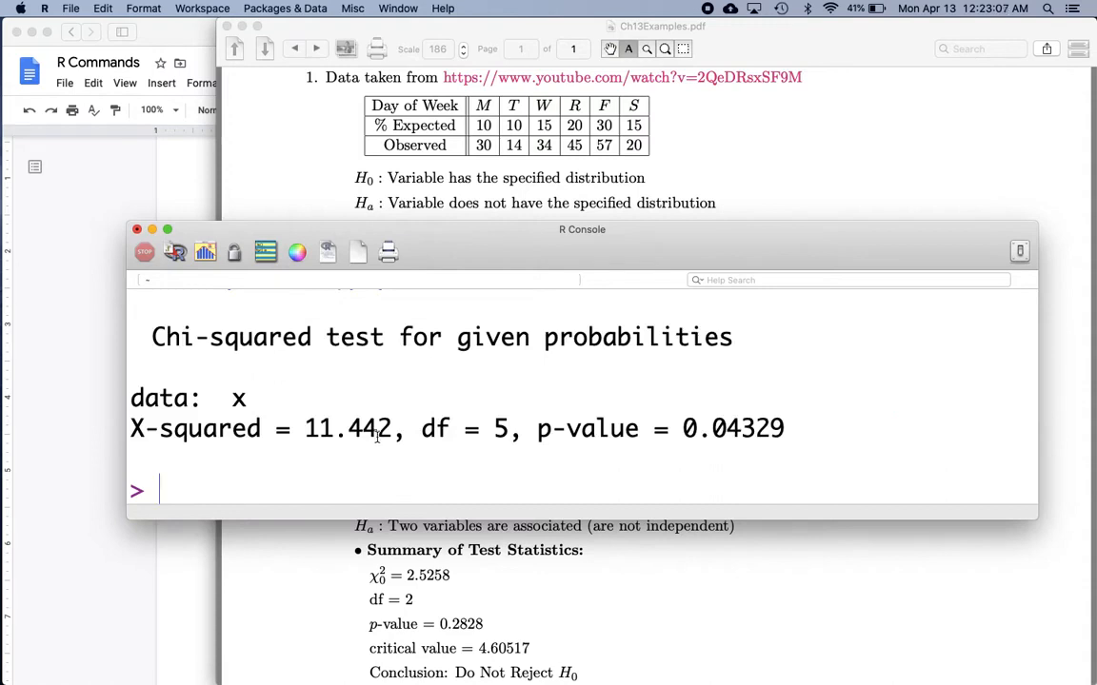
Highlight the X-squared value and move the R Console lower to compare the output with example 1's summary statistics in the PDF.
drag(391, 429, 307, 429)
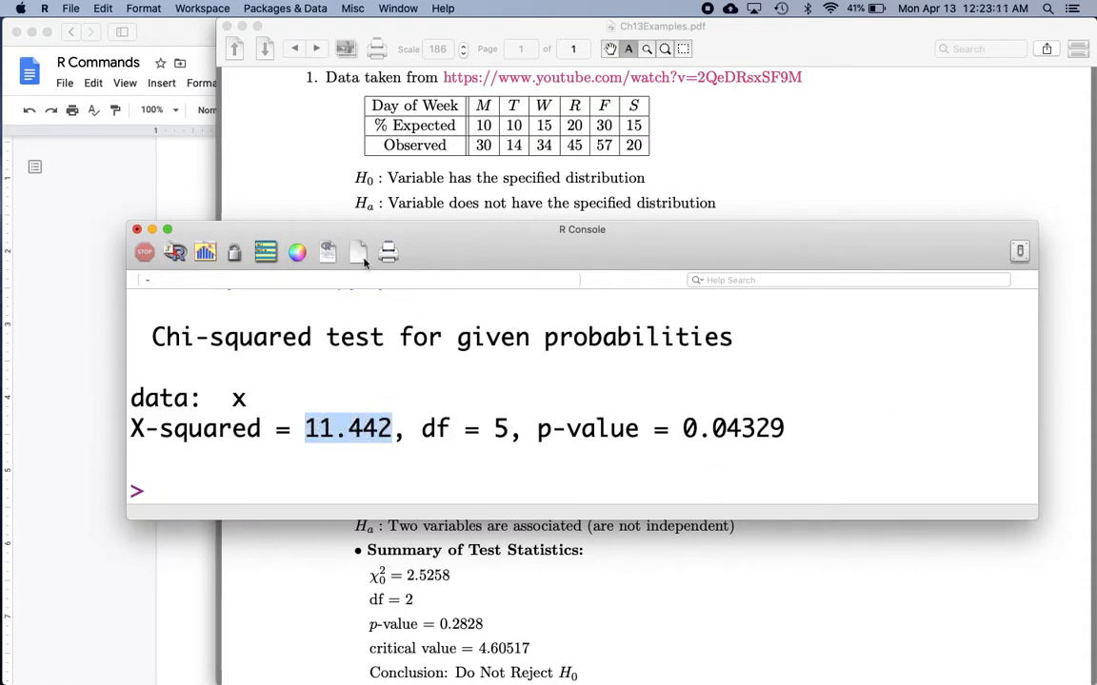
drag(447, 239, 430, 371)
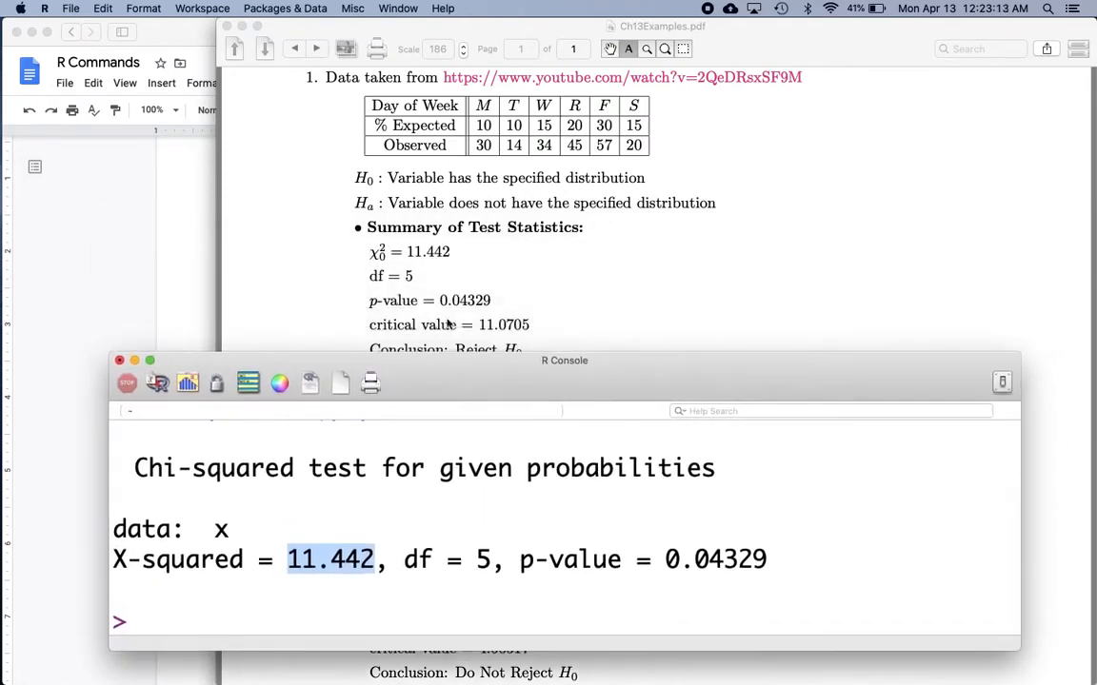
click(447, 325)
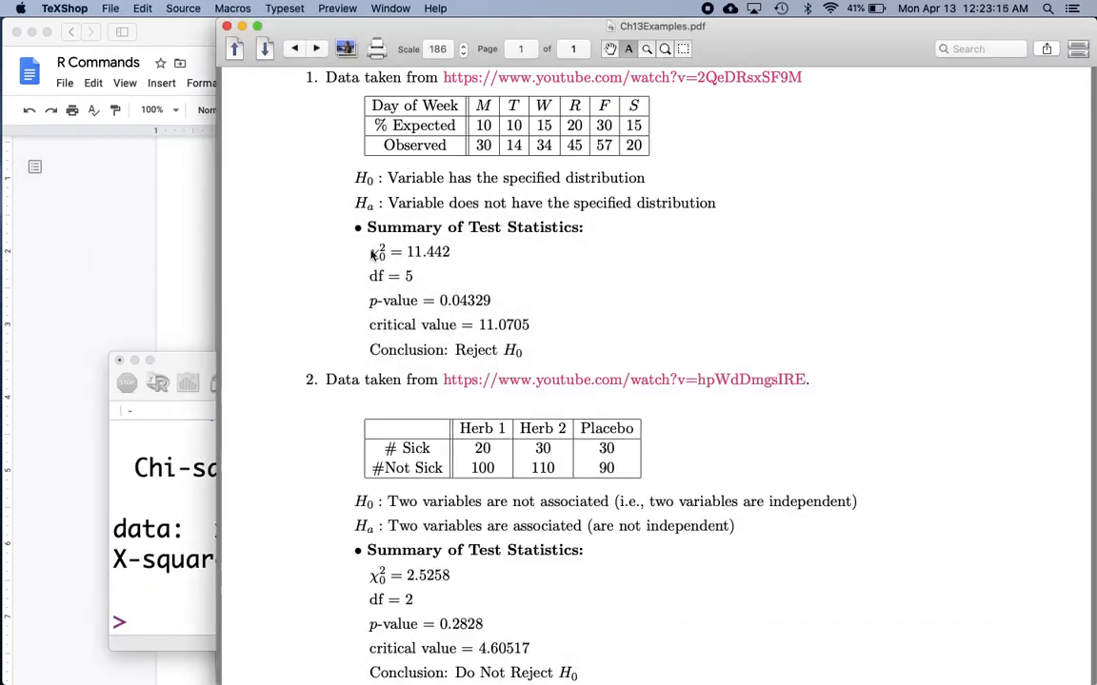
click(213, 366)
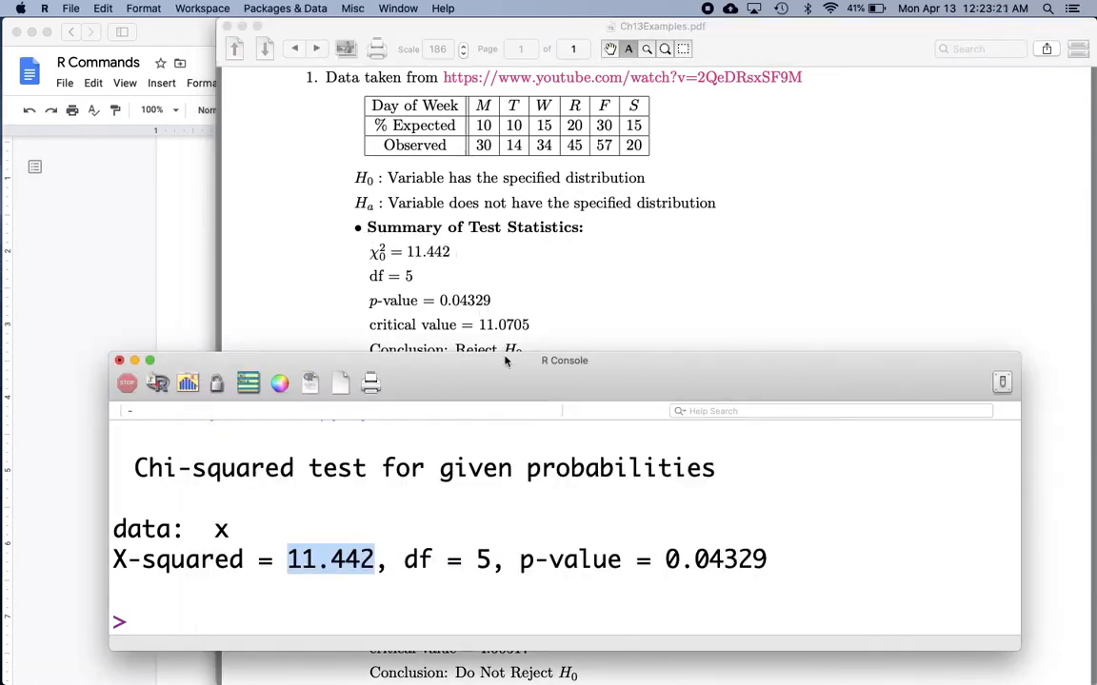
drag(502, 380, 499, 399)
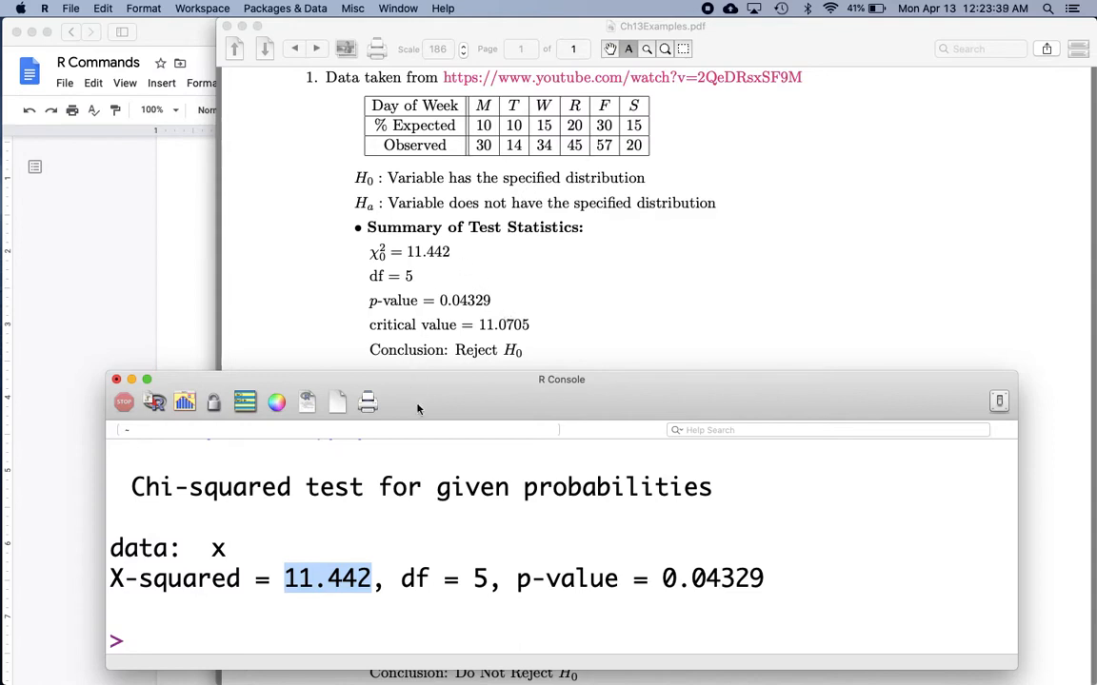
Switch to Ch13Examples.pdf and review example 1's hypotheses and summary of test statistics.
click(425, 305)
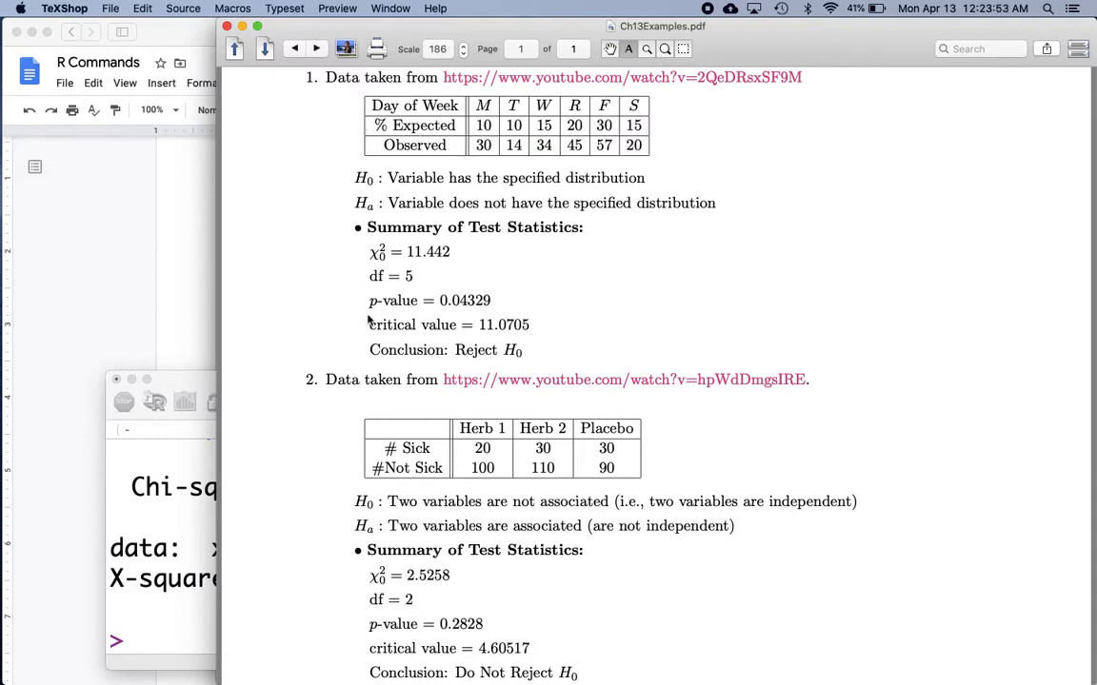
scroll(368, 321, down, 5)
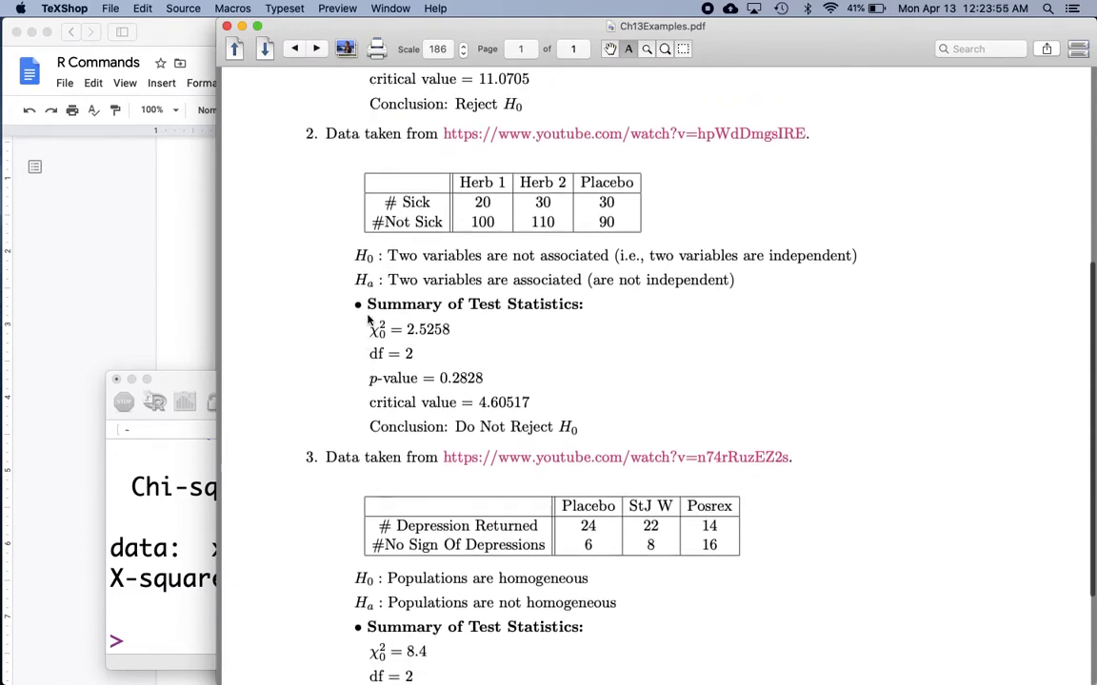
scroll(368, 320, up, 4)
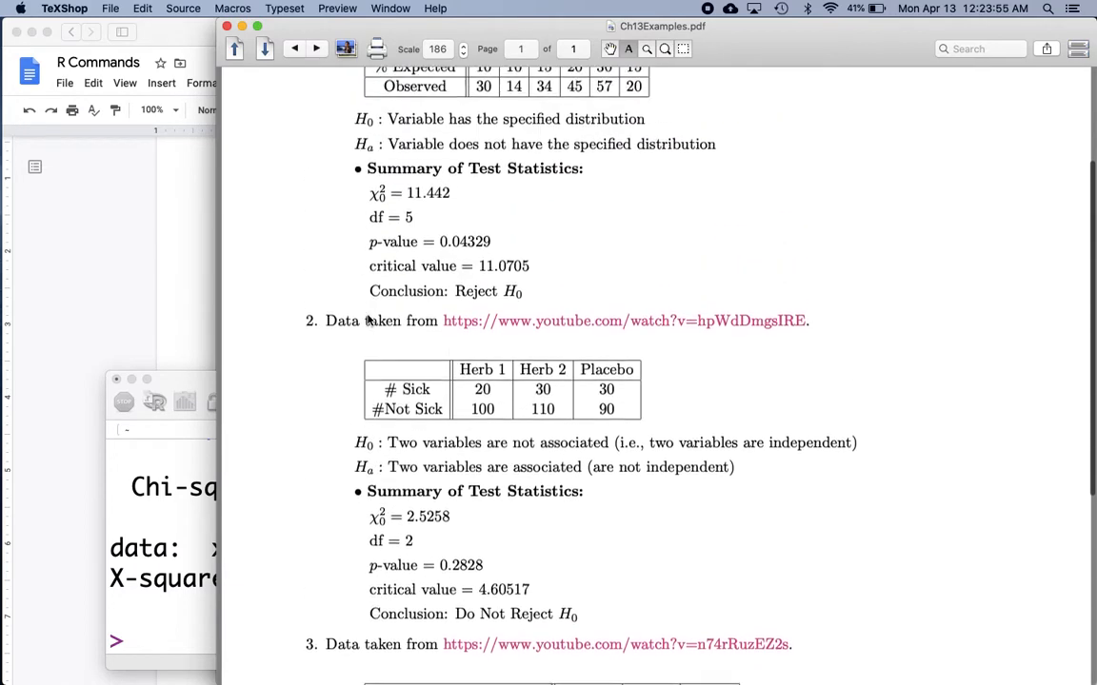
click(416, 220)
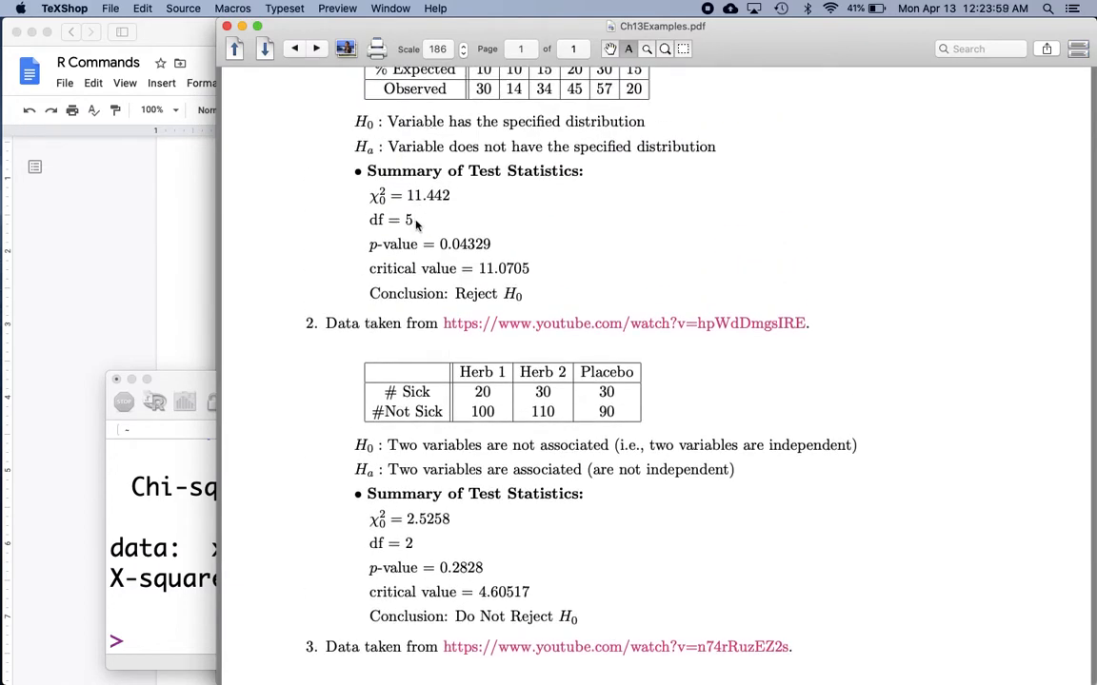
scroll(570, 227, up, 2)
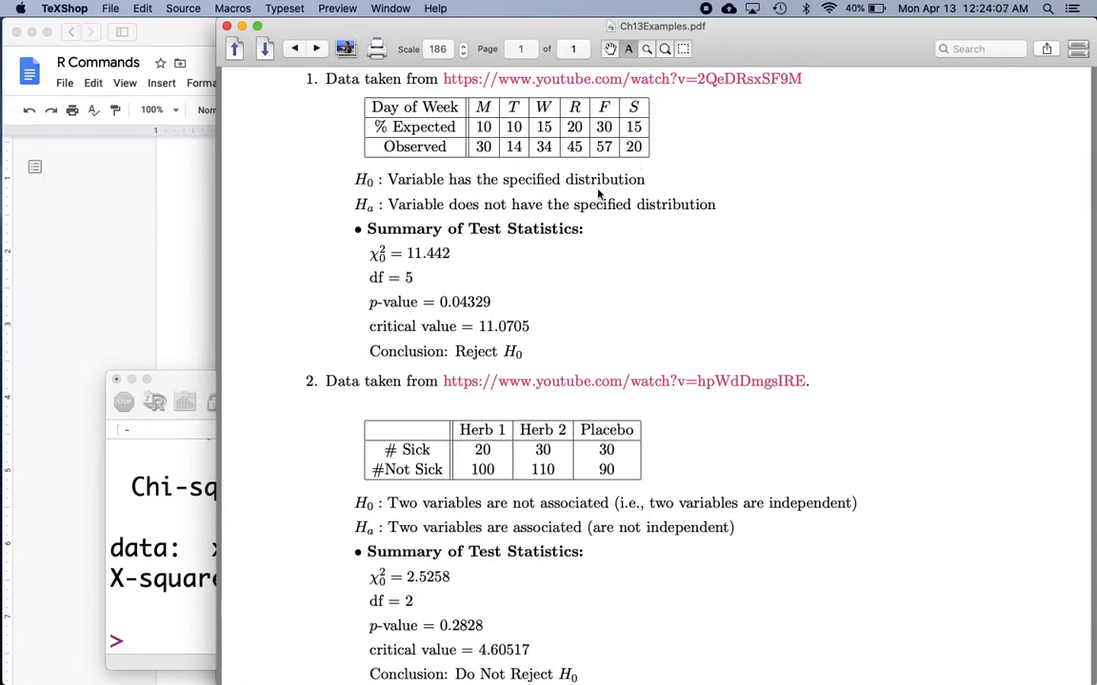
Open the YouTube video linked in example 2 of the PDF, pause it to check its data table, and leave the video.
scroll(388, 298, down, 5)
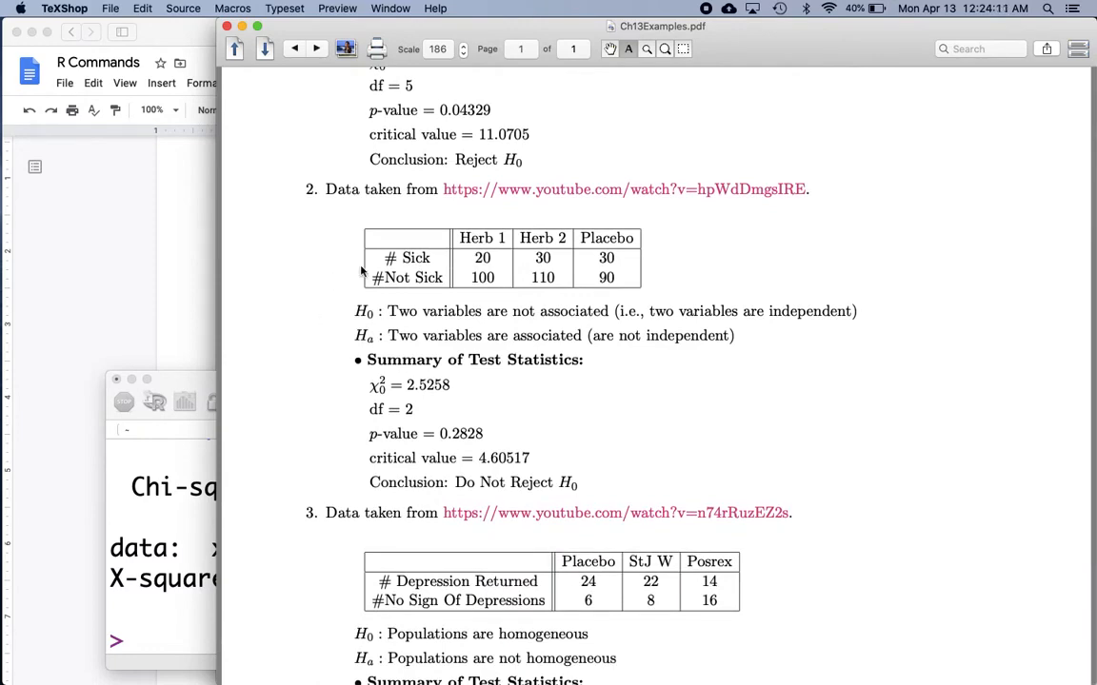
scroll(285, 284, down, 3)
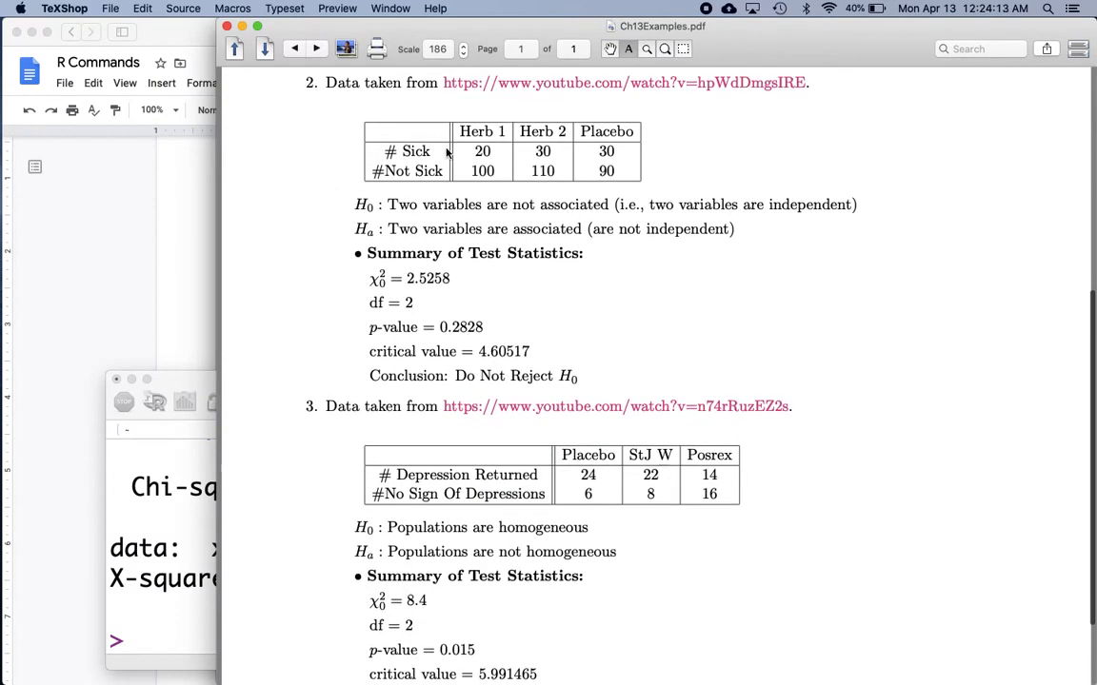
key(super+Tab)
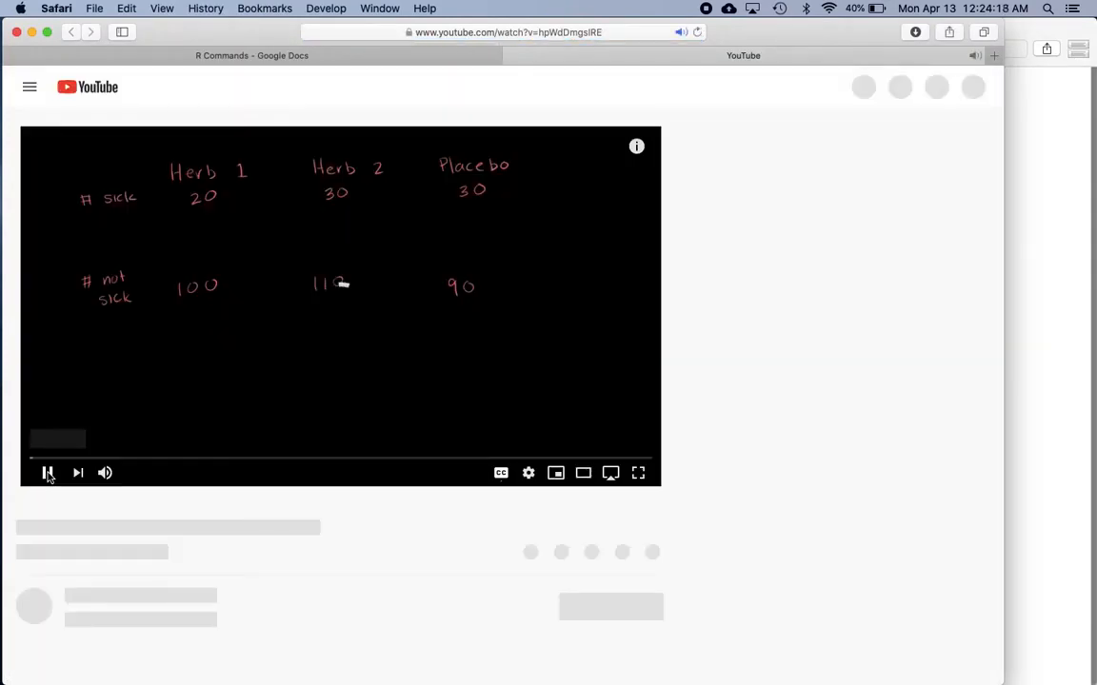
click(48, 473)
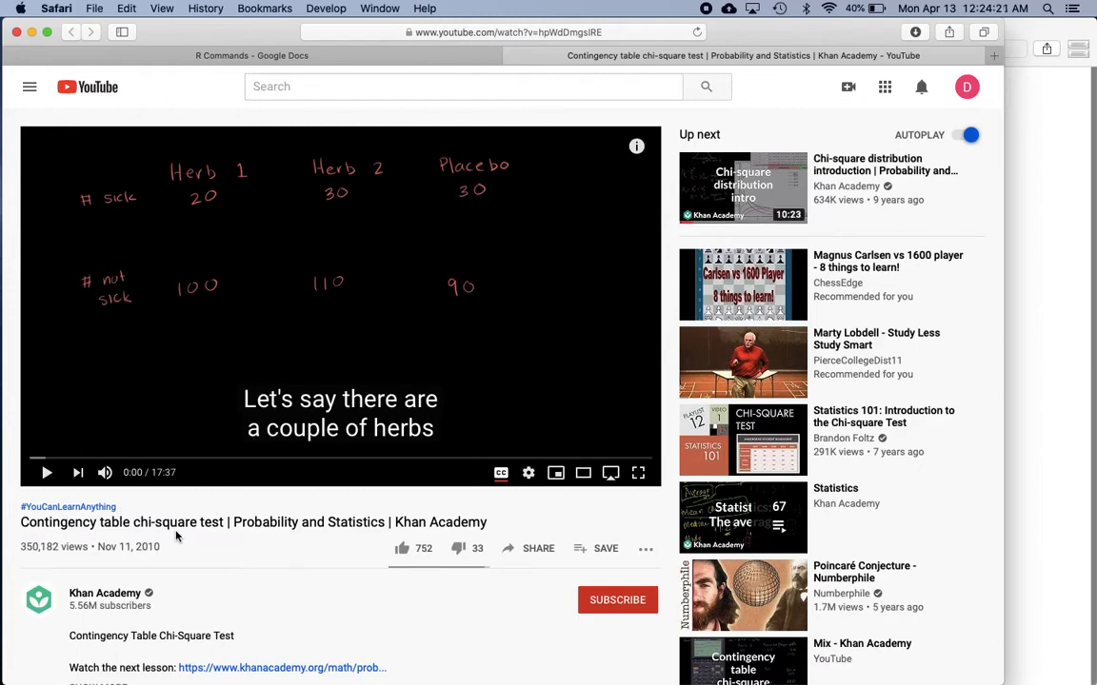
key(ctrl+shift+Tab)
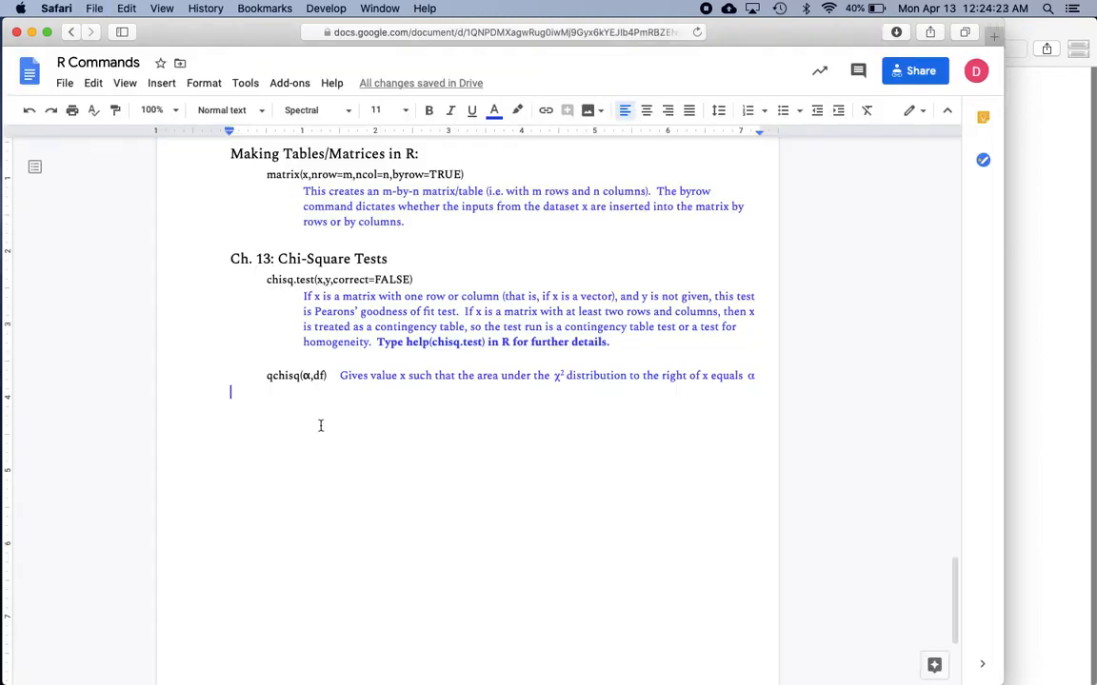
Highlight the "Making Tables/Matrices in R" heading in the R Commands document and read the matrix() syntax under it.
key(super+Tab)
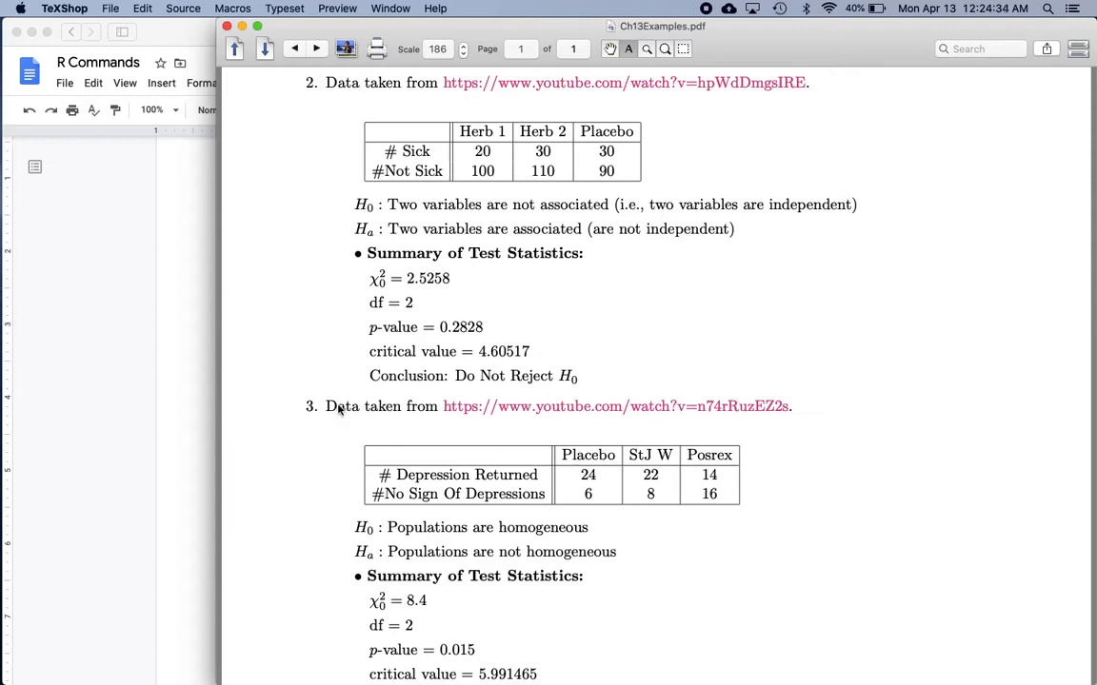
click(185, 334)
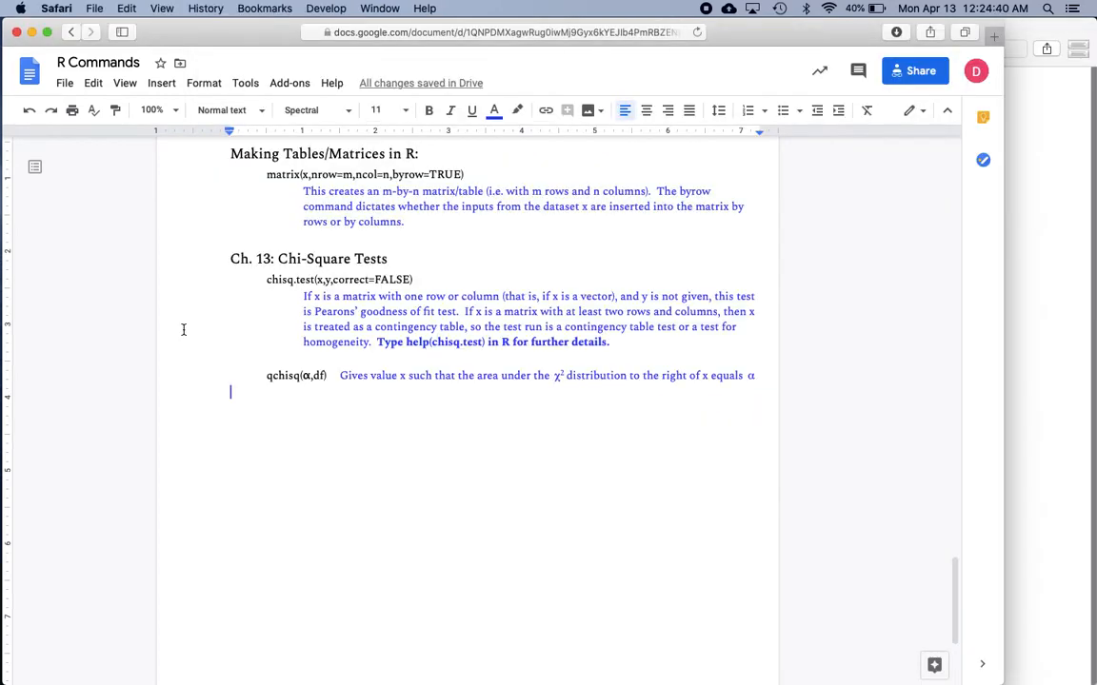
drag(232, 152, 421, 369)
scroll(419, 359, down, 2)
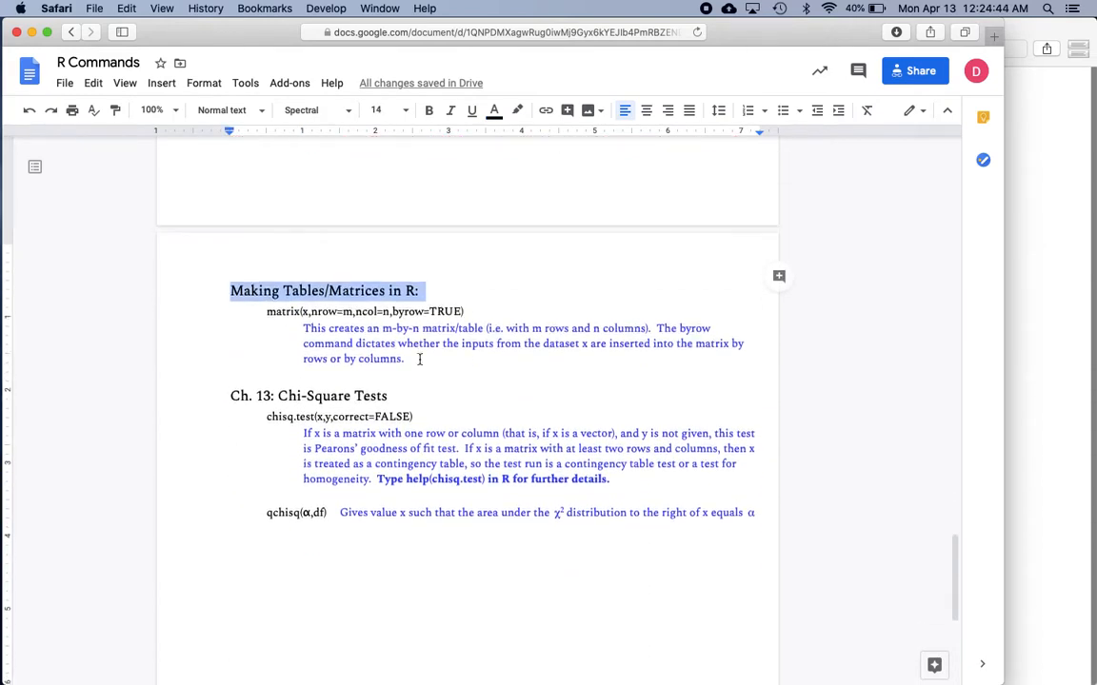
scroll(419, 359, down, 3)
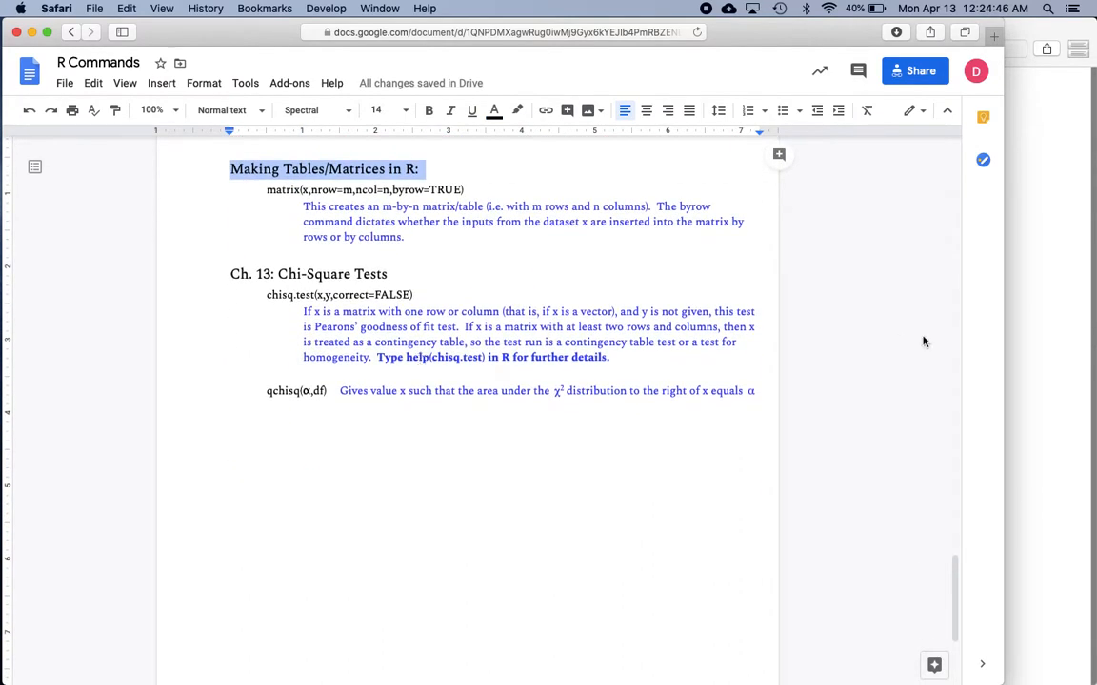
Switch to the R Console and begin defining the example 2 contingency table as y = matrix(c()).
mouse_move(2, 282)
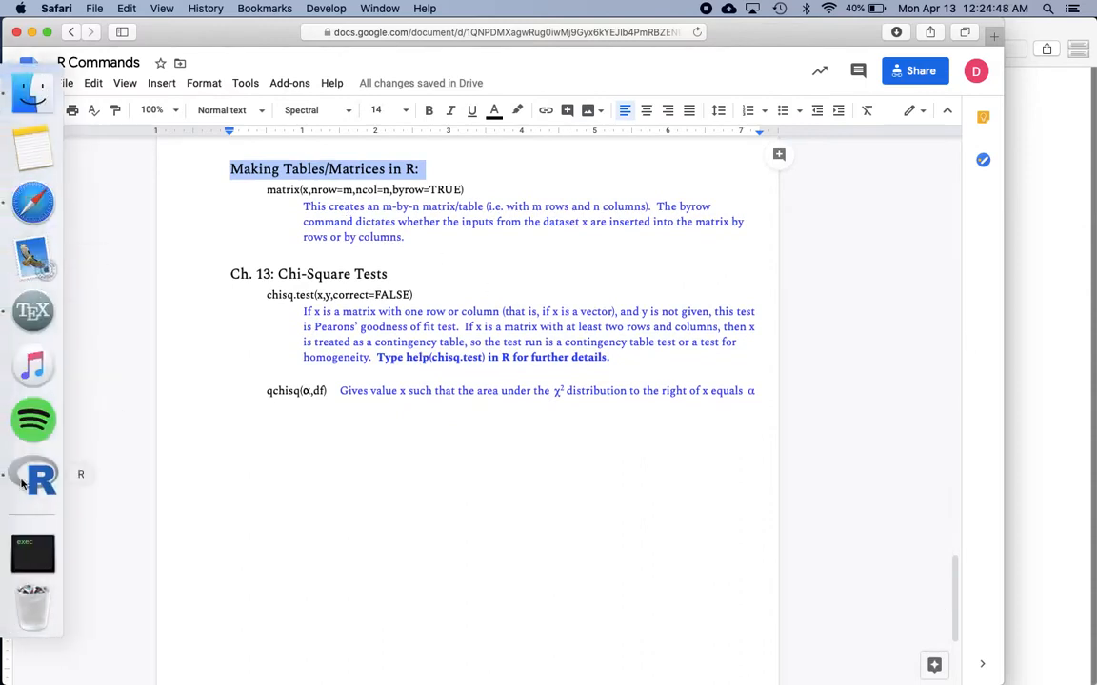
click(23, 487)
scroll(234, 510, up, 1)
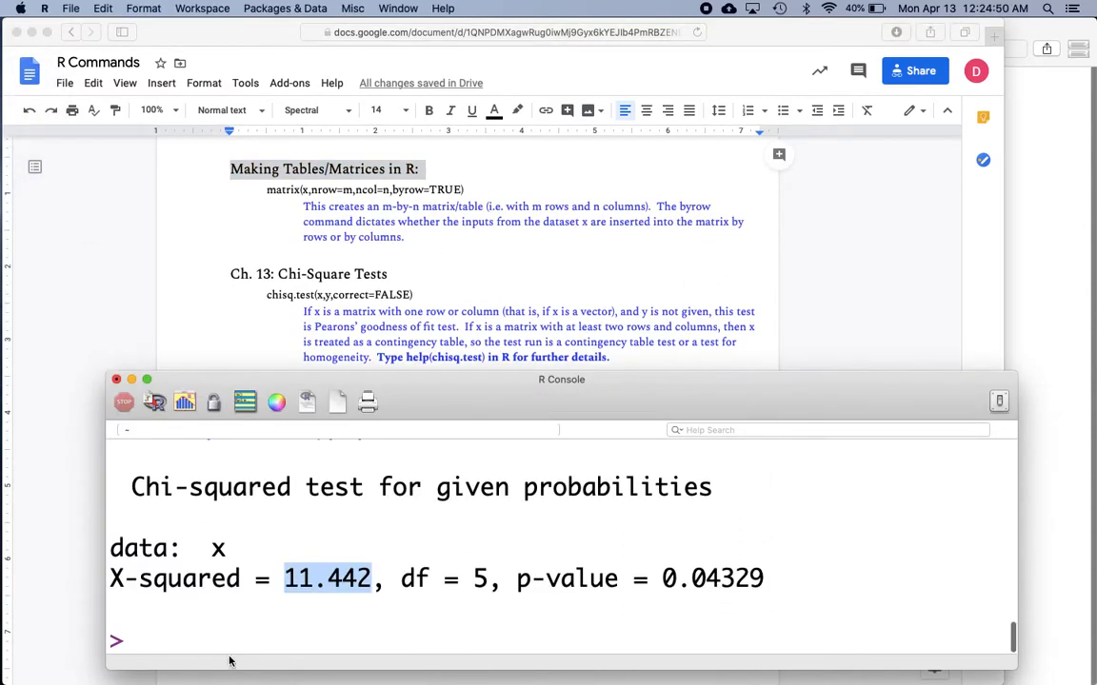
click(228, 643)
text(y = matrix()
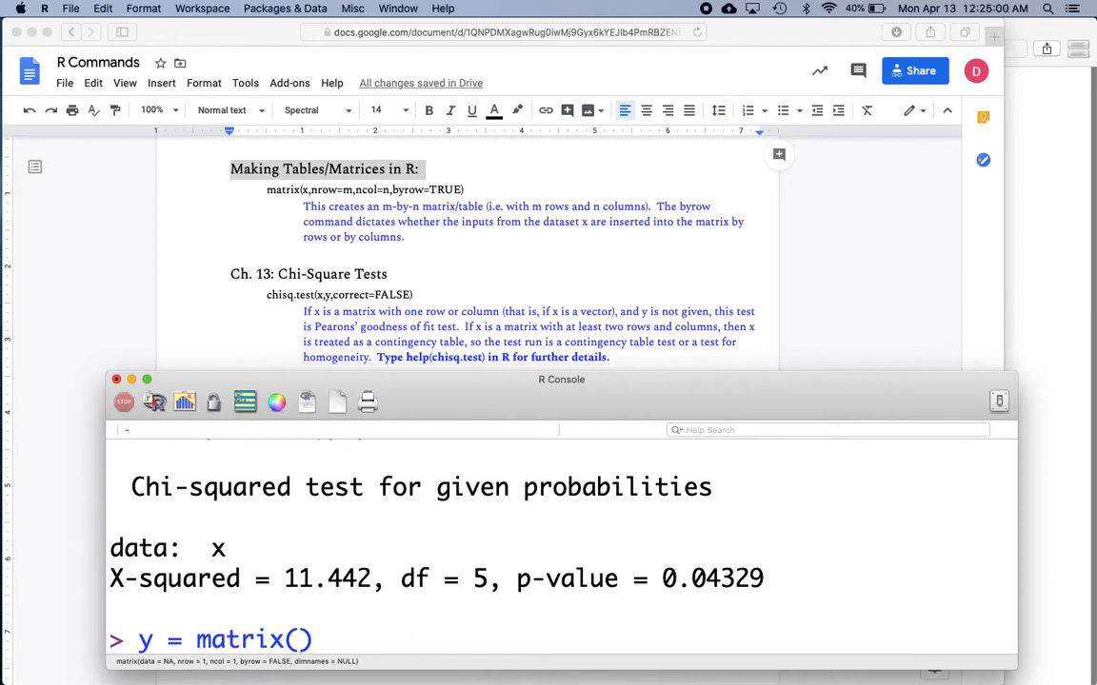
text(c()
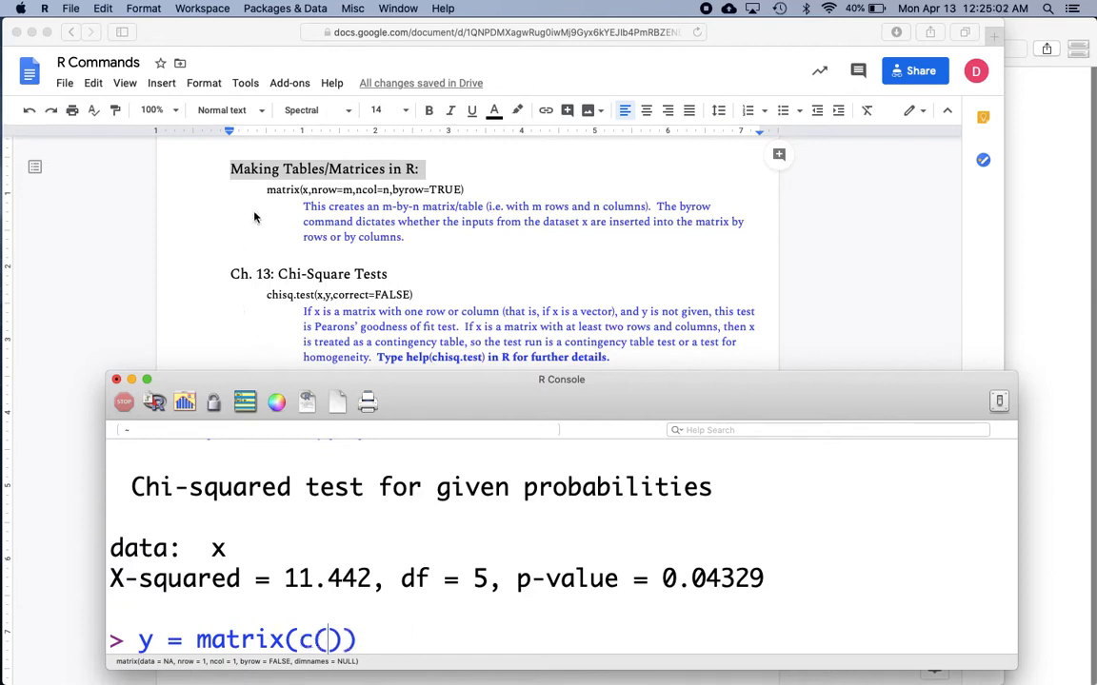
Minimize the R Commands document, enlarge the Ch13Examples.pdf window across the screen, and switch back to R.
click(32, 30)
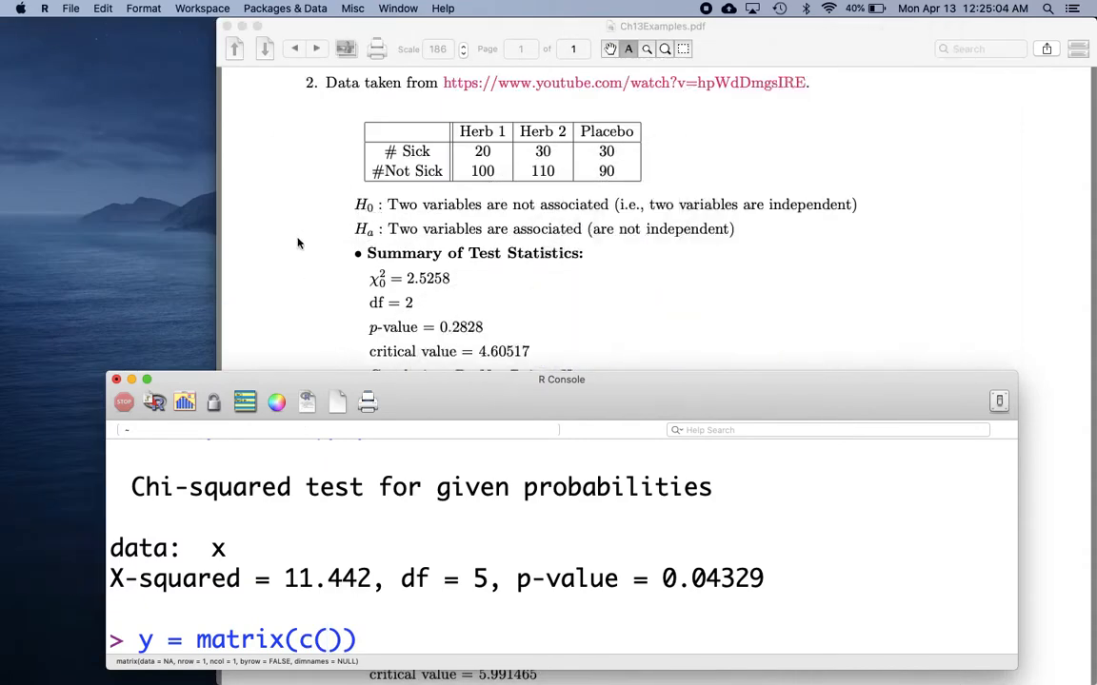
drag(407, 35, 201, 13)
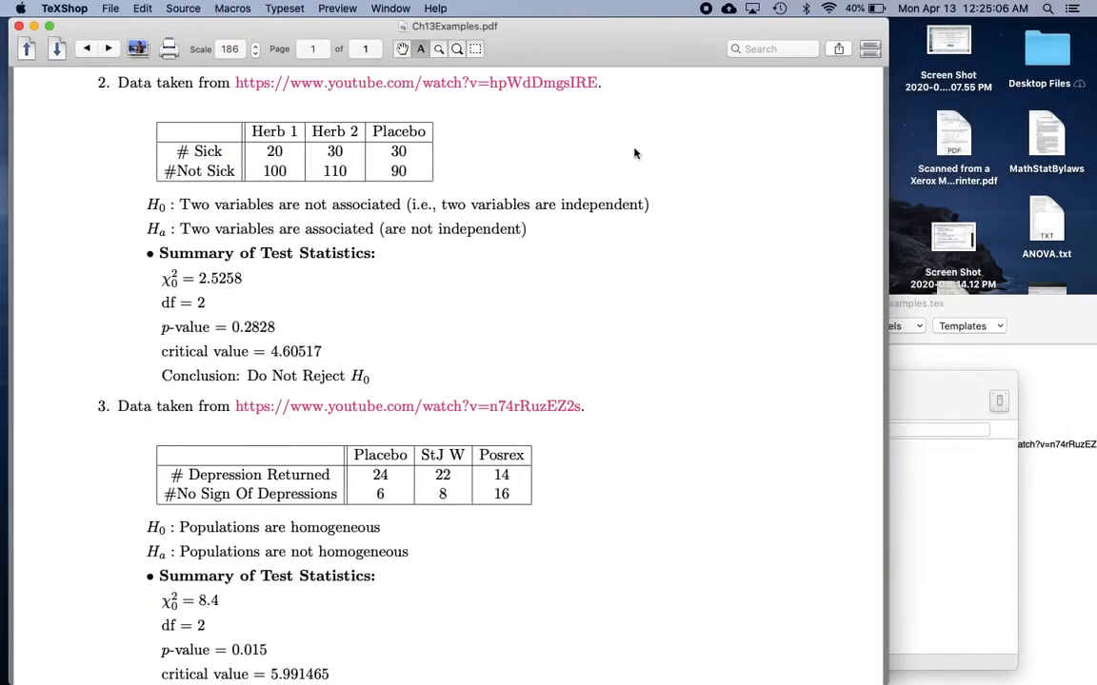
double_click(887, 179)
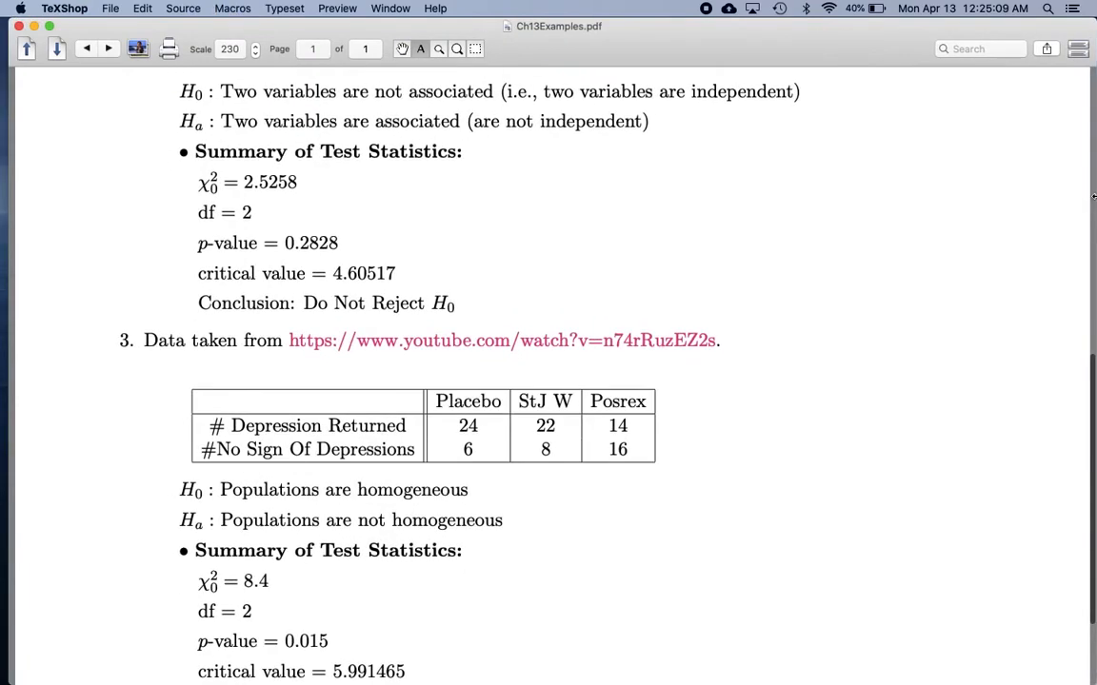
key(super+Tab)
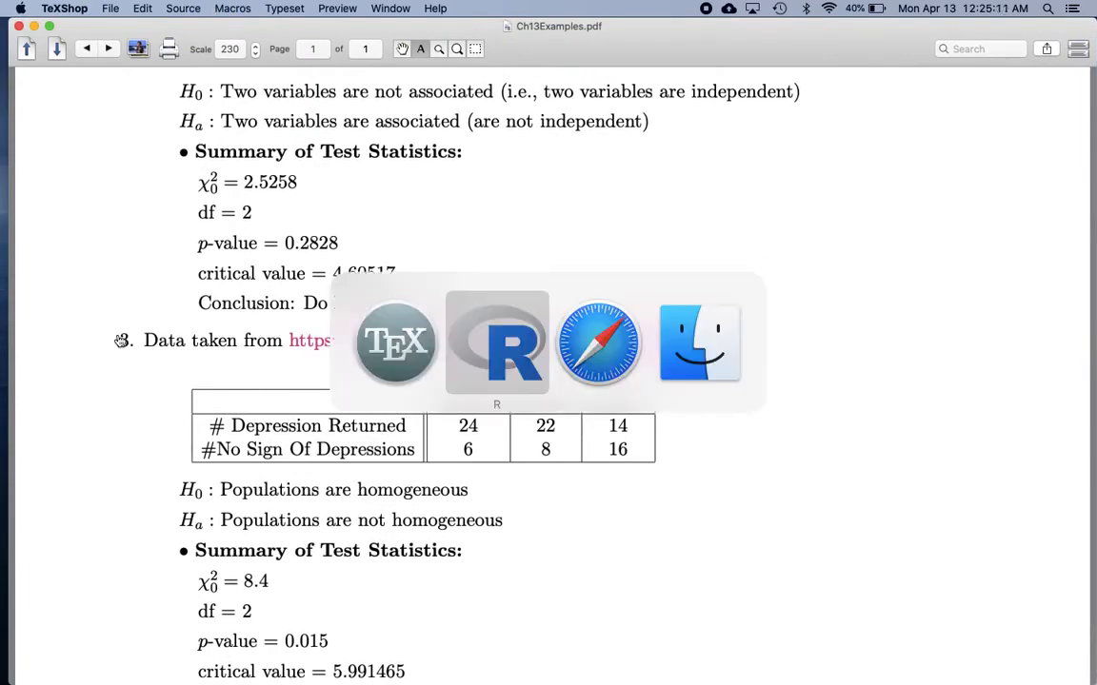